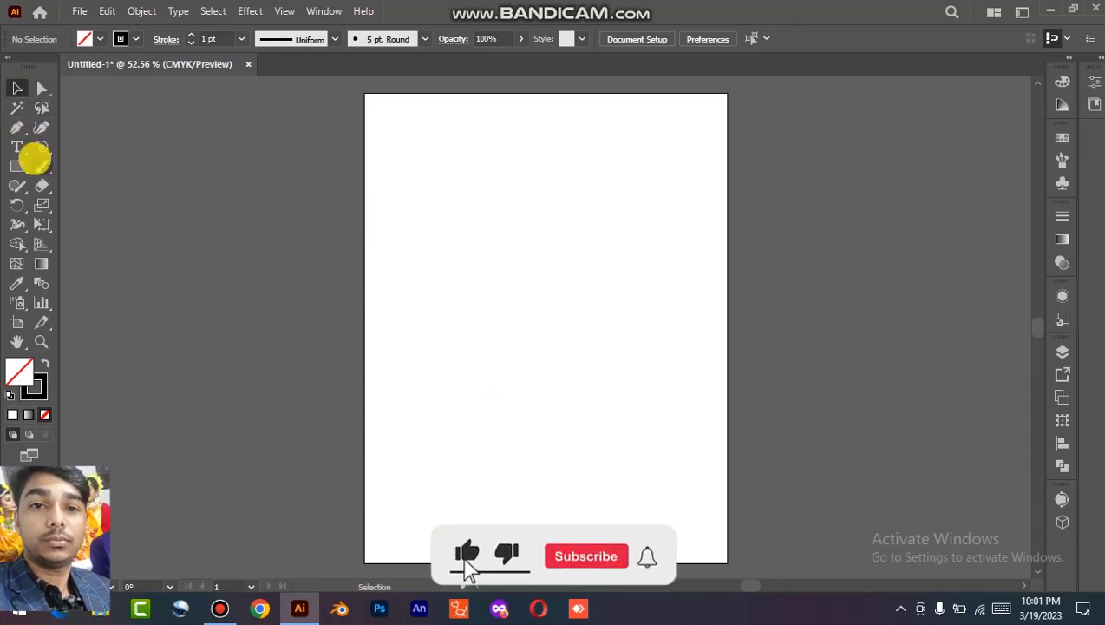
- Draw a clockwise-winding multi-turn spiral in the upper middle of the artboard with the Spiral tool, then deselect it
click(42, 147)
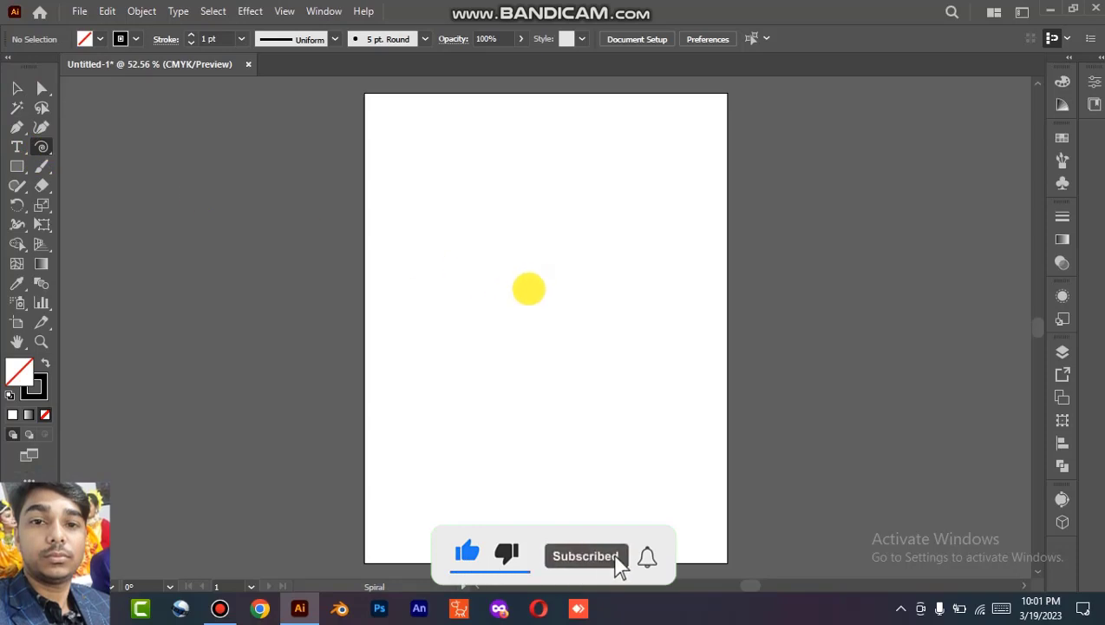
drag(523, 286, 518, 391)
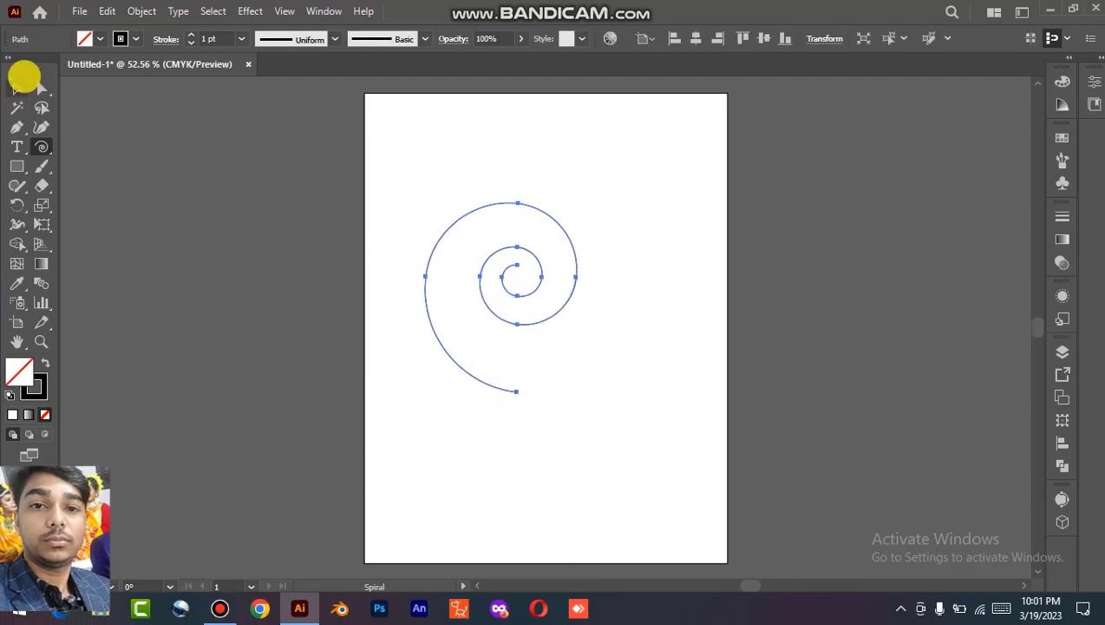
click(16, 87)
click(502, 177)
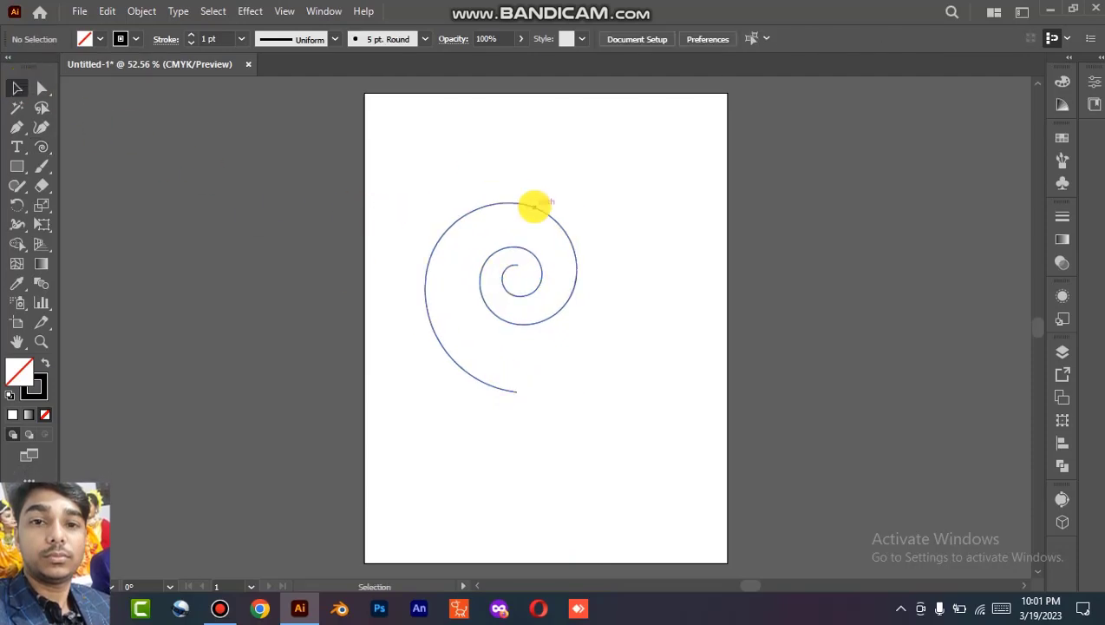
- Draw a small circle with the Ellipse tool, centred on the spiral's inner end point
key(ctrl+plus)
key(ctrl+plus)
key(ctrl+plus)
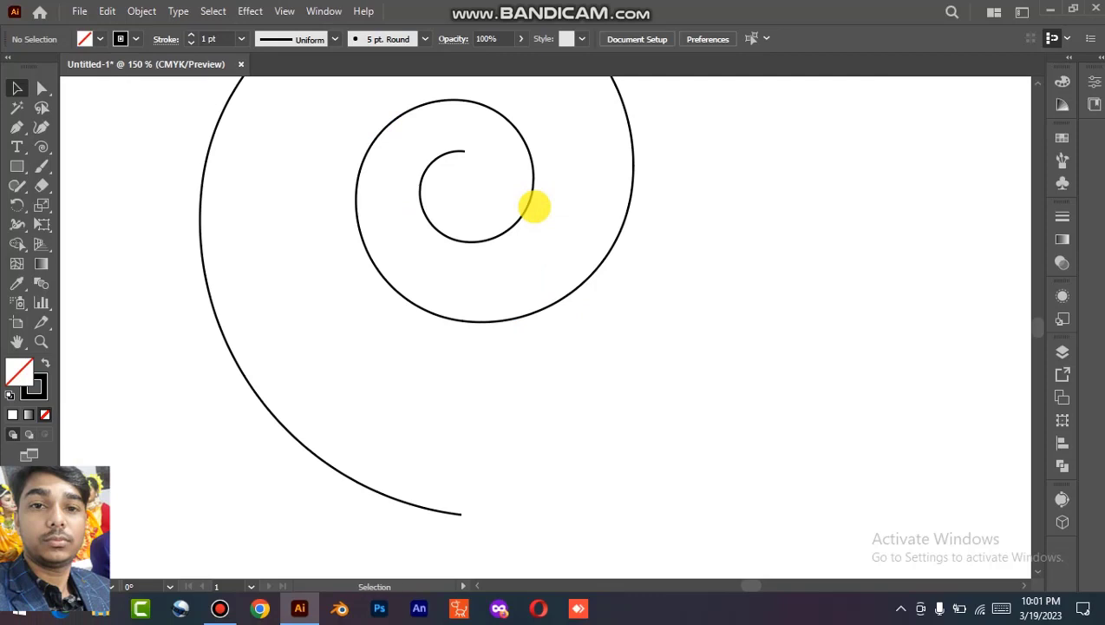
drag(496, 217, 528, 331)
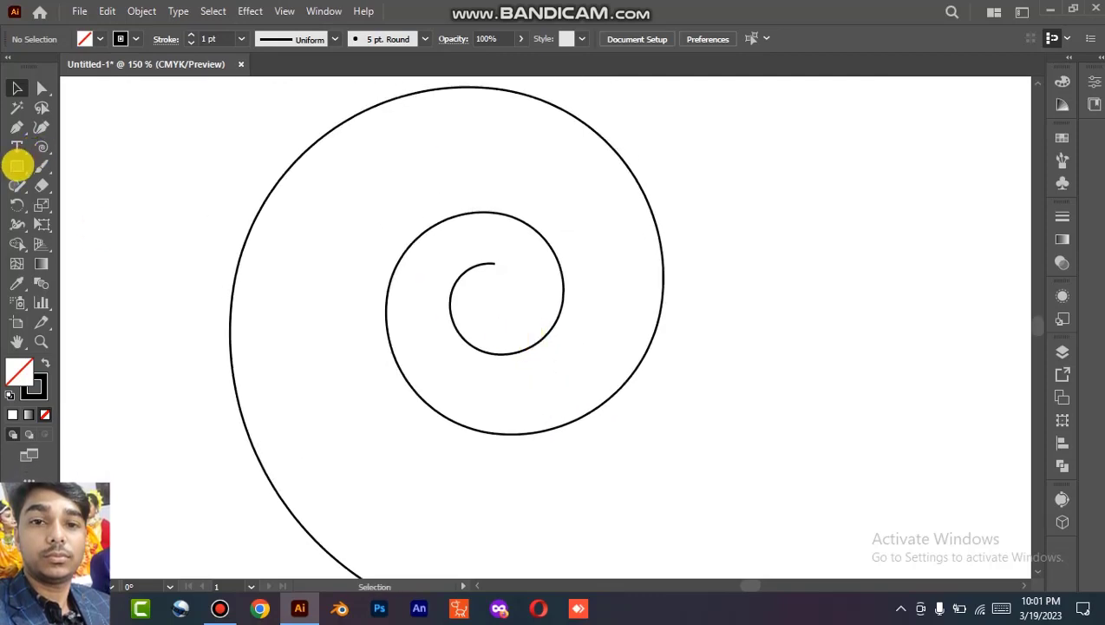
click(16, 164)
click(90, 205)
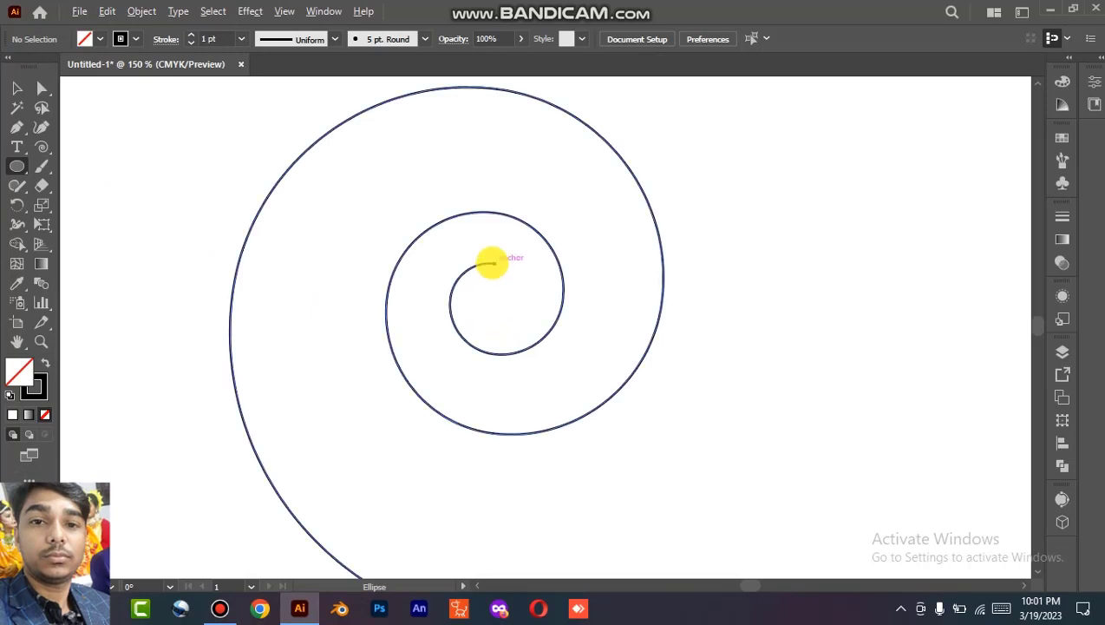
drag(485, 249, 509, 275)
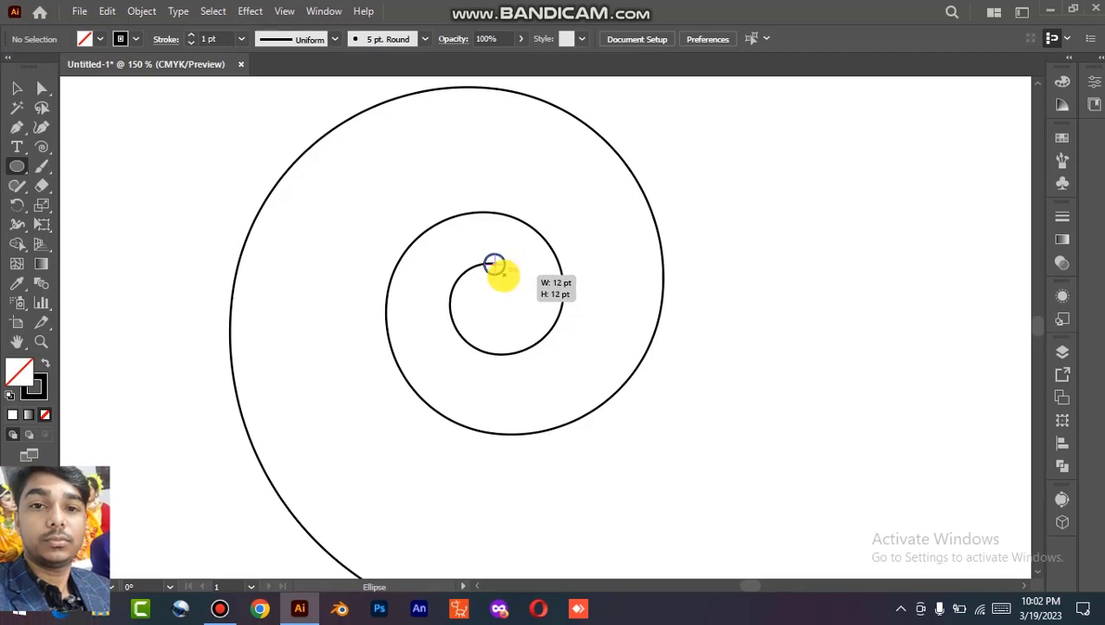
drag(500, 274, 501, 276)
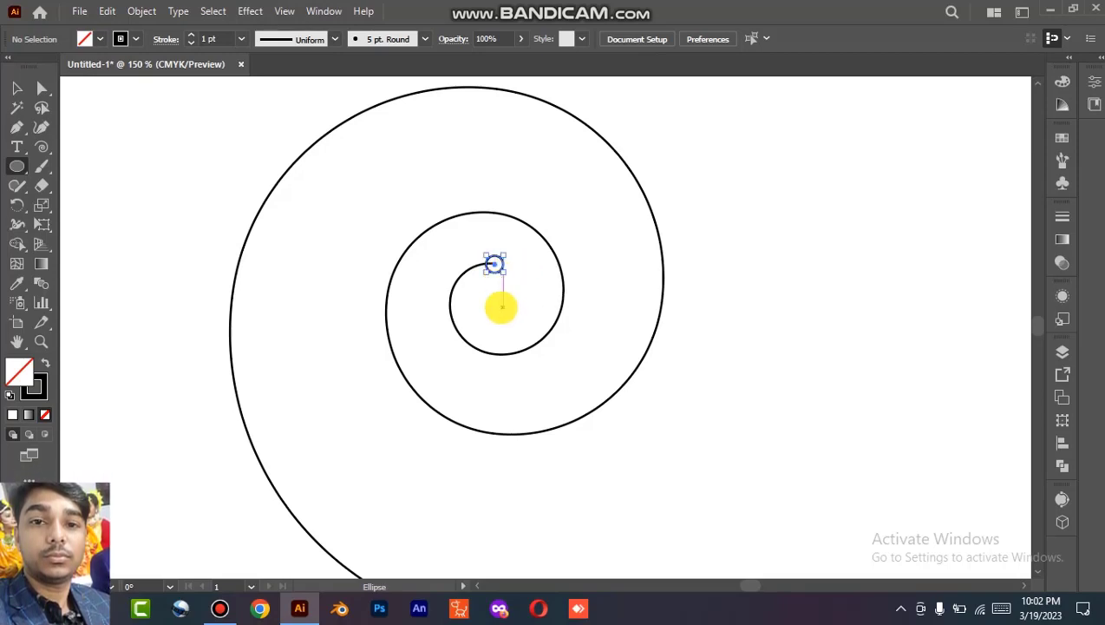
- Draw a larger circle about 20 pt wide, centred on the spiral's outer end point
scroll(501, 304, down, 5)
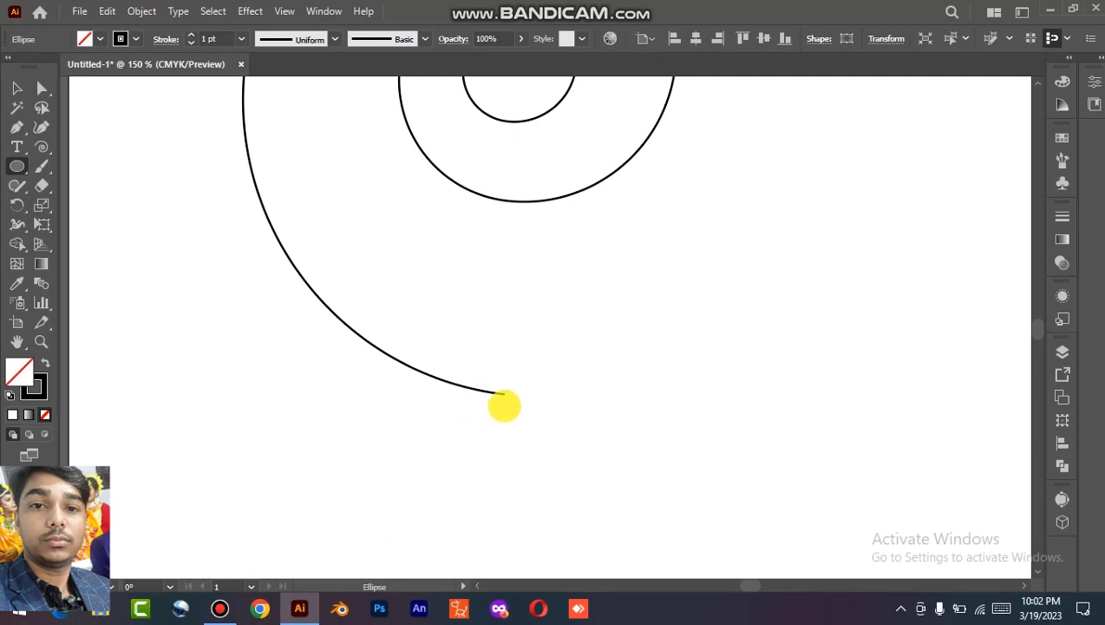
drag(504, 394, 521, 413)
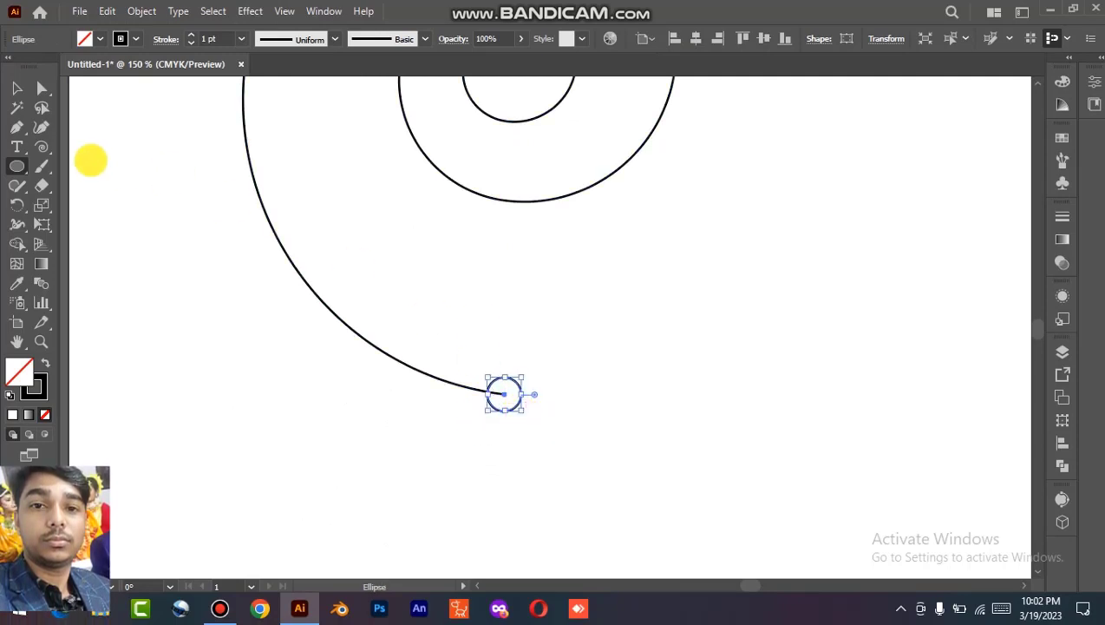
click(16, 87)
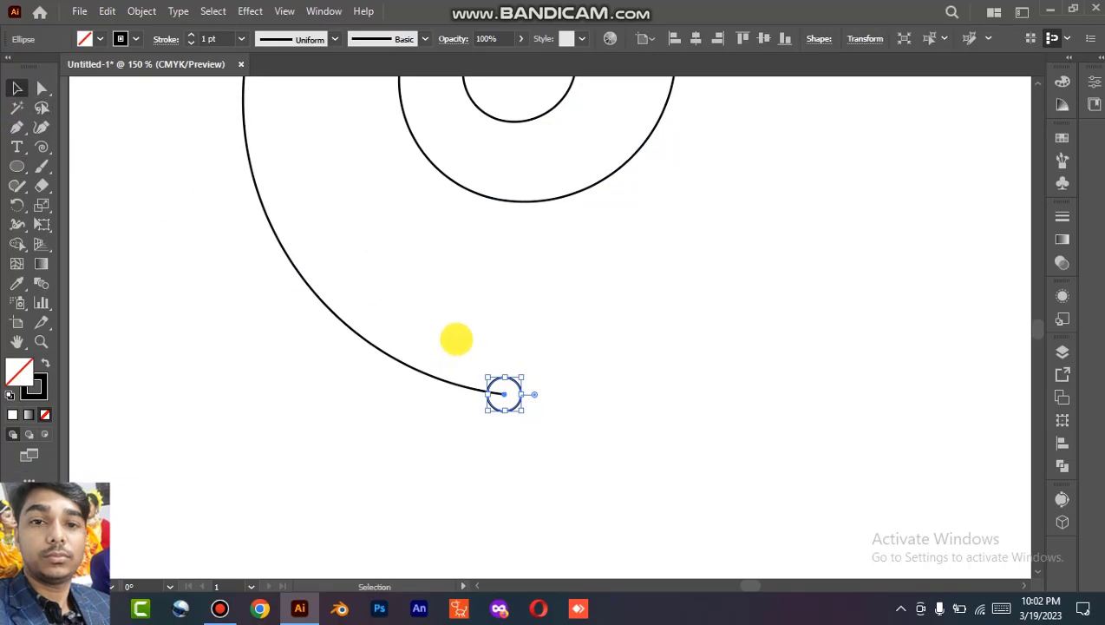
- Swap fill and stroke on both end circles so each has a black fill and no stroke
key(shift+x)
drag(507, 252, 519, 487)
click(519, 269)
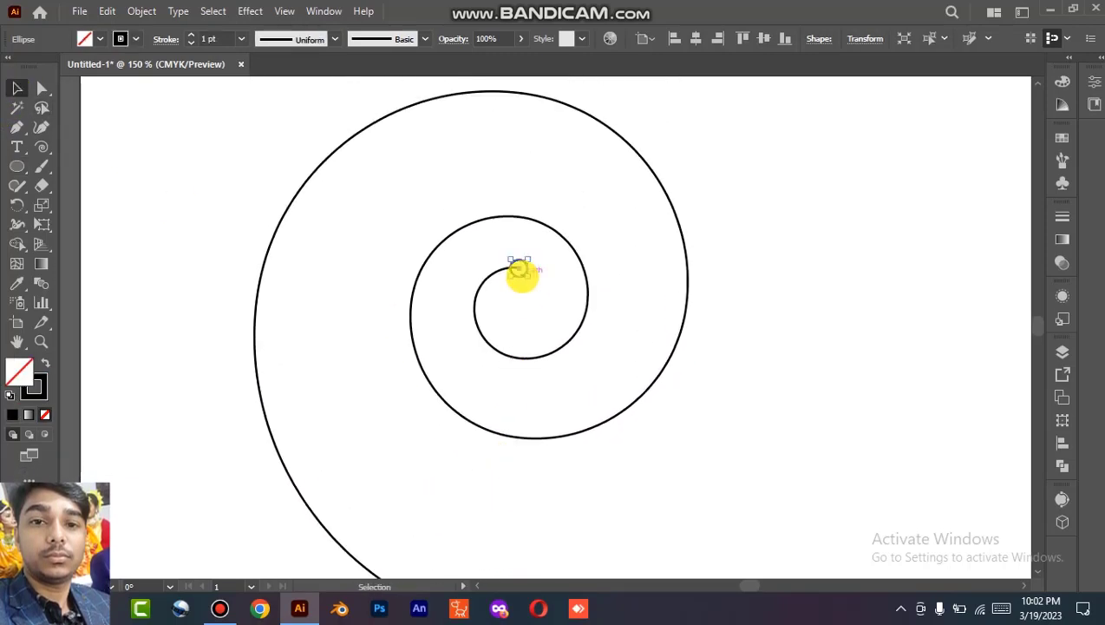
key(shift+x)
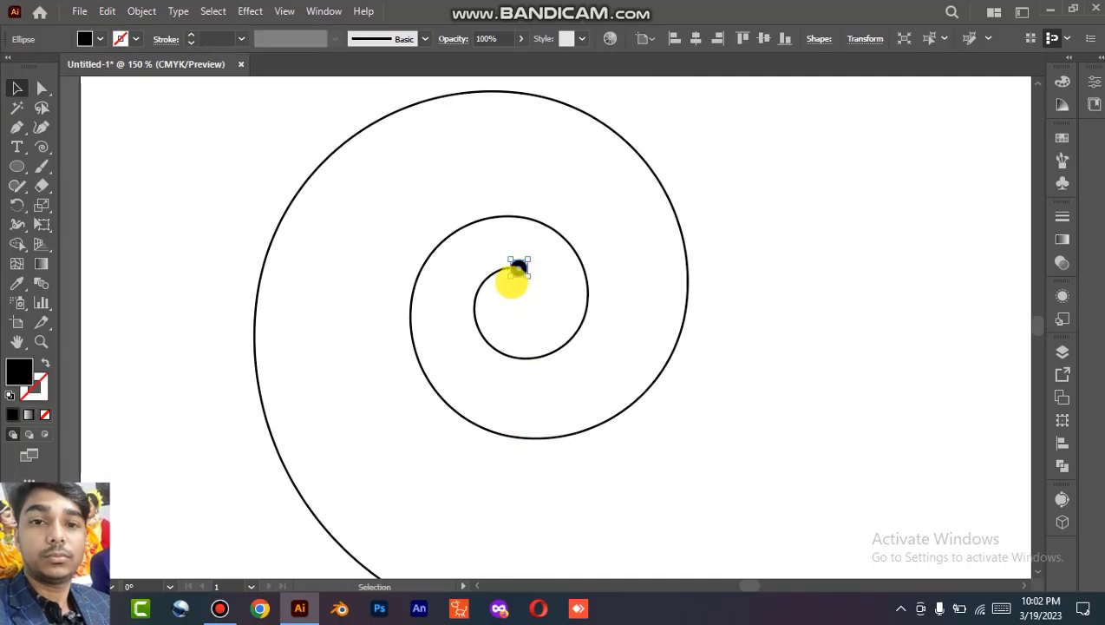
drag(523, 333, 533, 234)
click(530, 252)
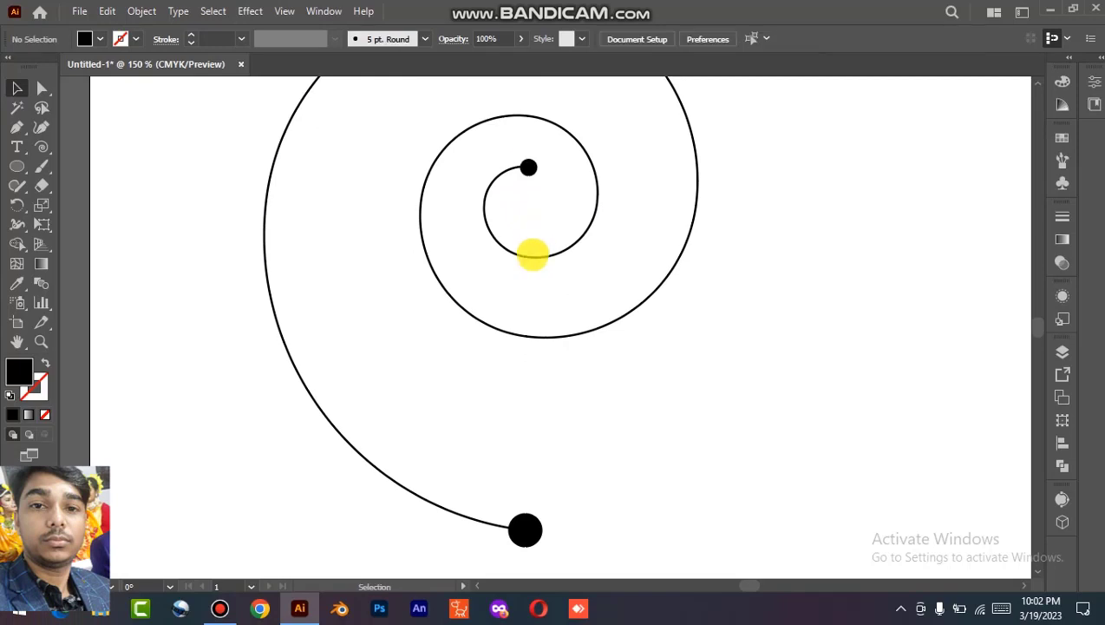
- Select the two black circles together and make a blend between them
click(531, 519)
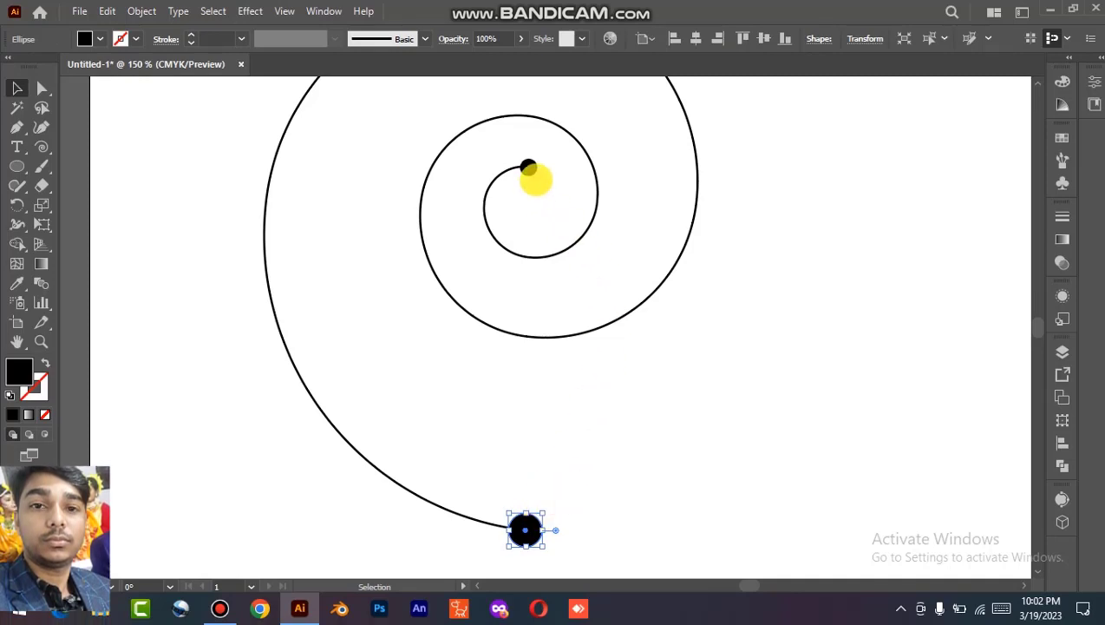
shift+click(533, 162)
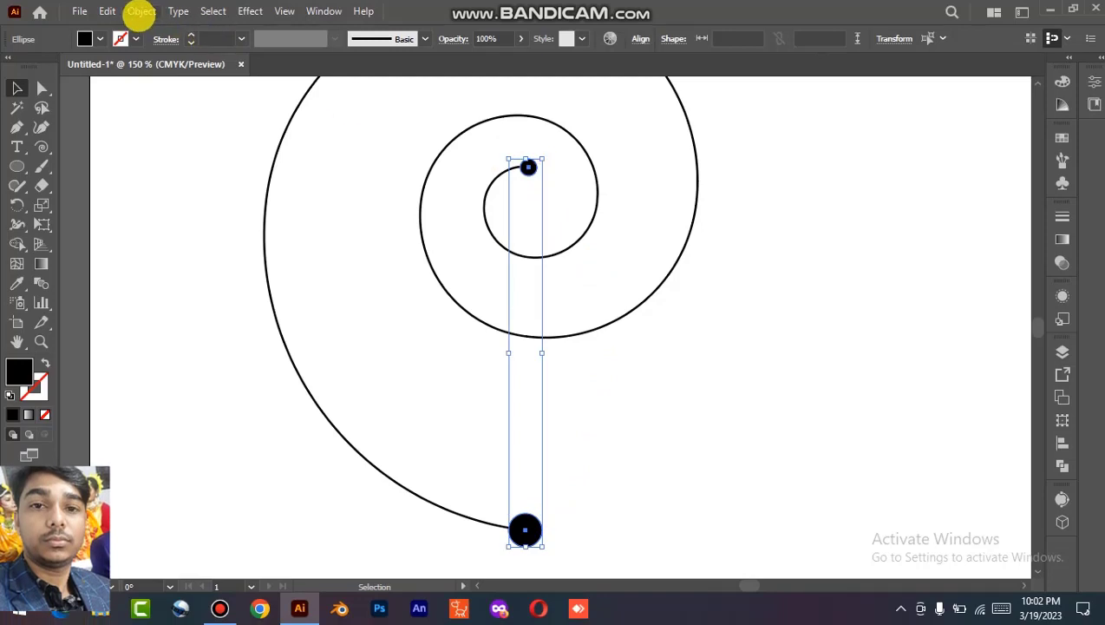
click(140, 11)
click(141, 11)
click(141, 11)
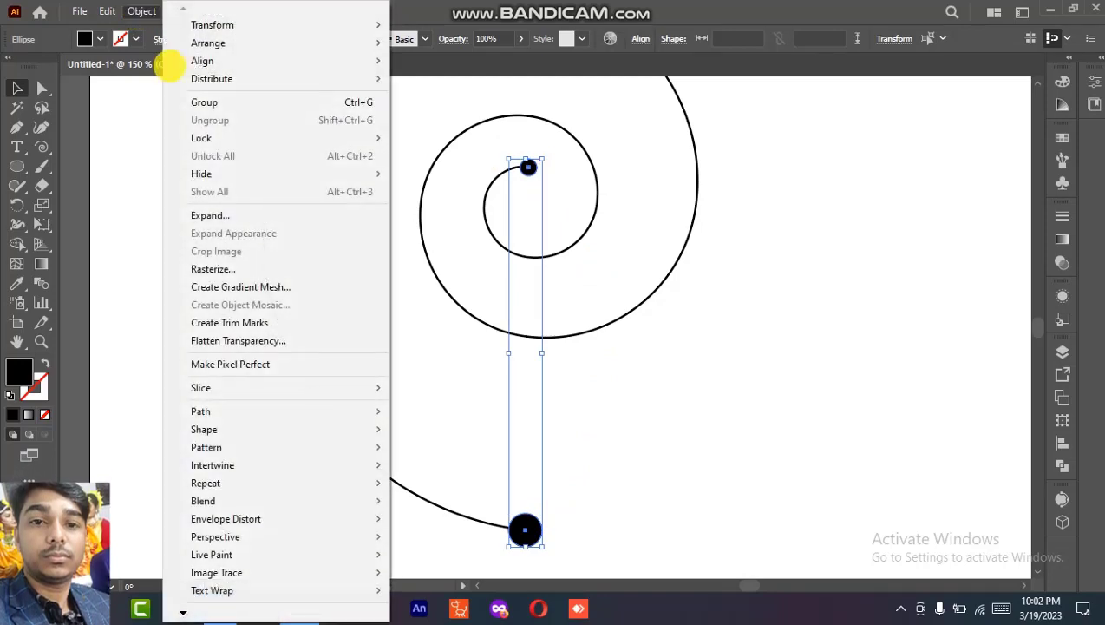
mouse_move(343, 499)
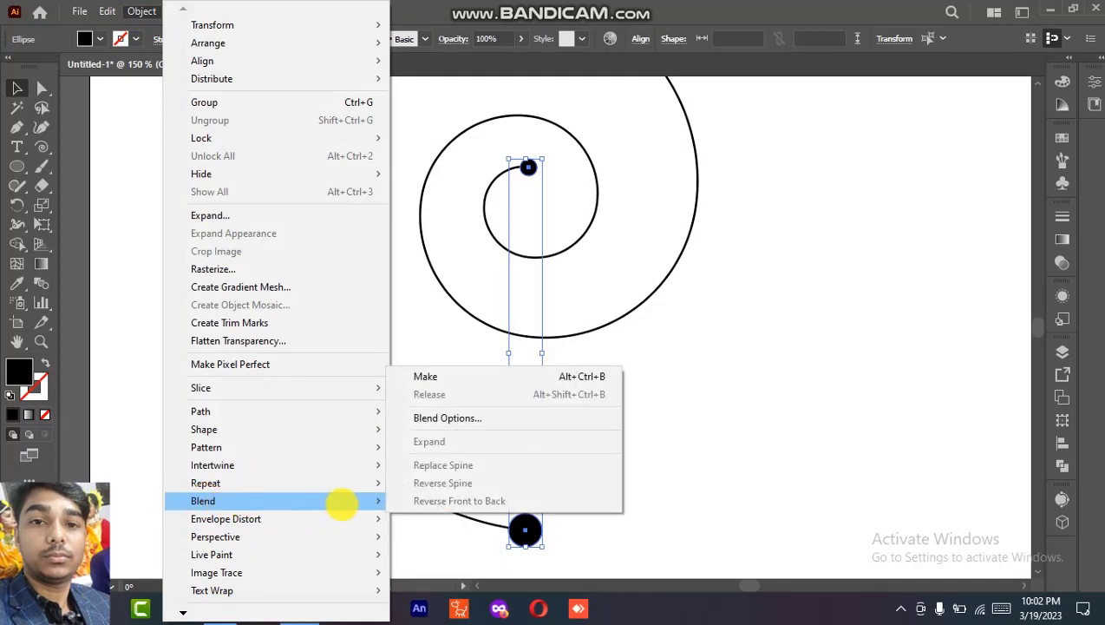
click(419, 376)
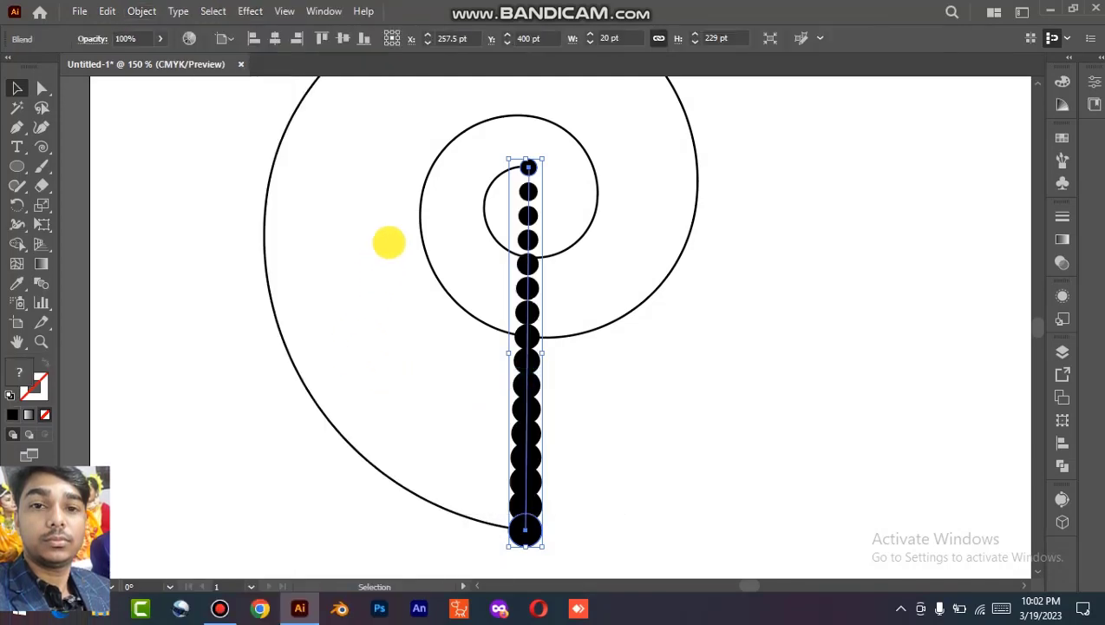
- Set the blend's spacing to 250 specified steps and its orientation to Align to Path
click(141, 10)
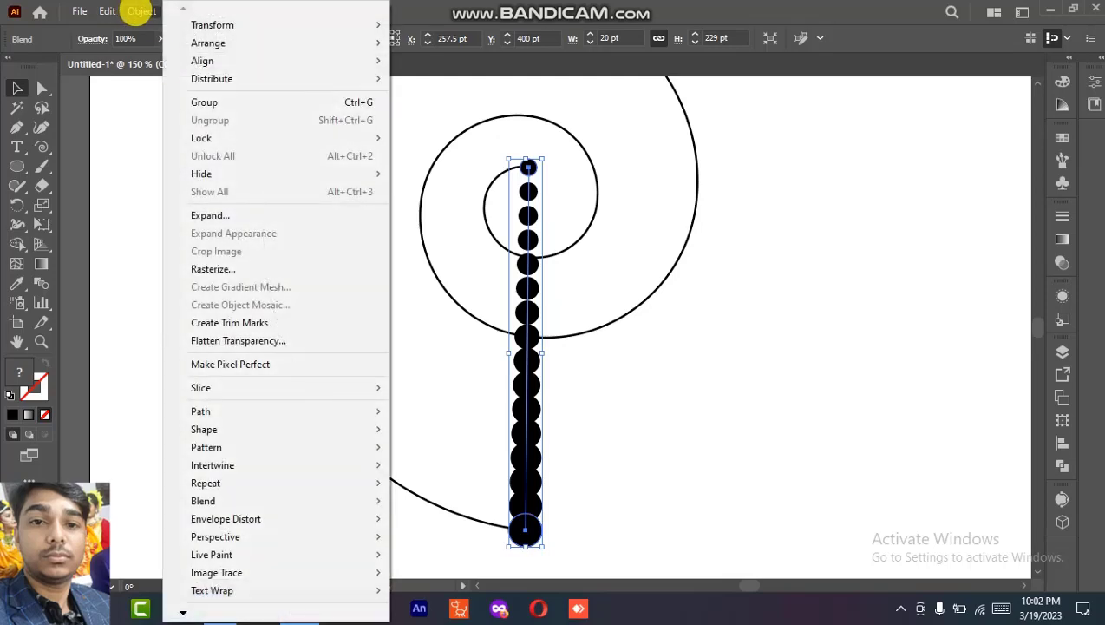
mouse_move(374, 500)
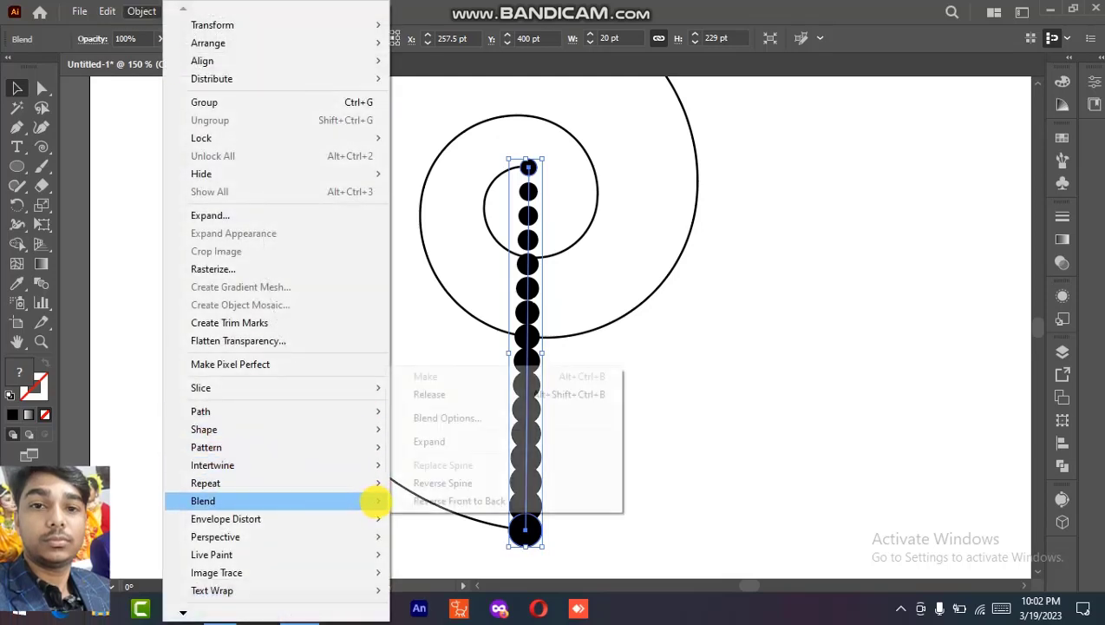
click(529, 415)
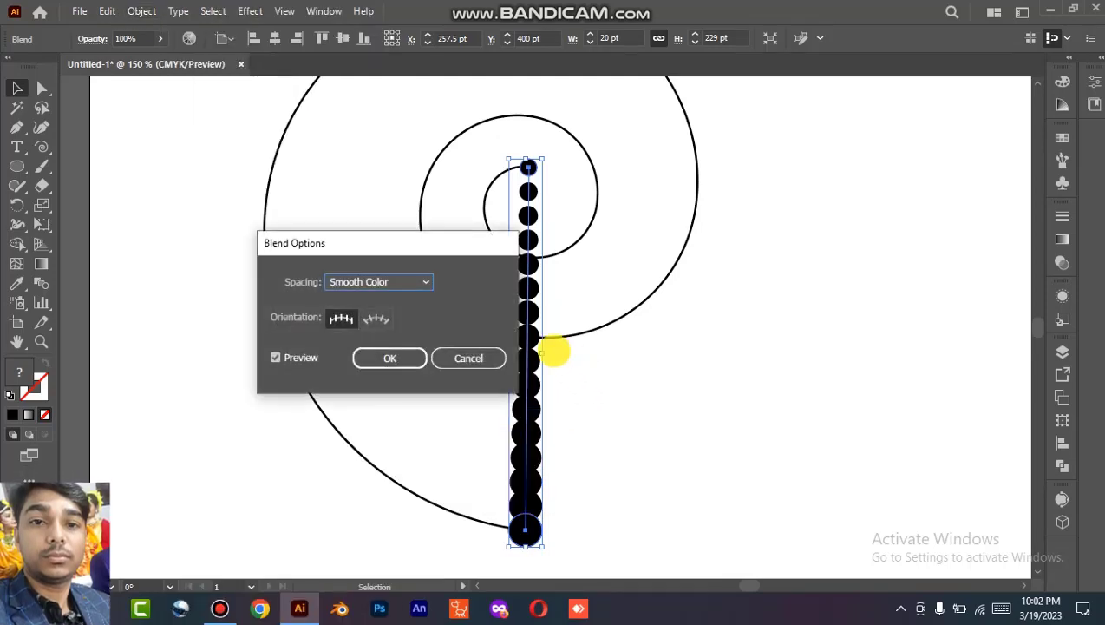
click(380, 318)
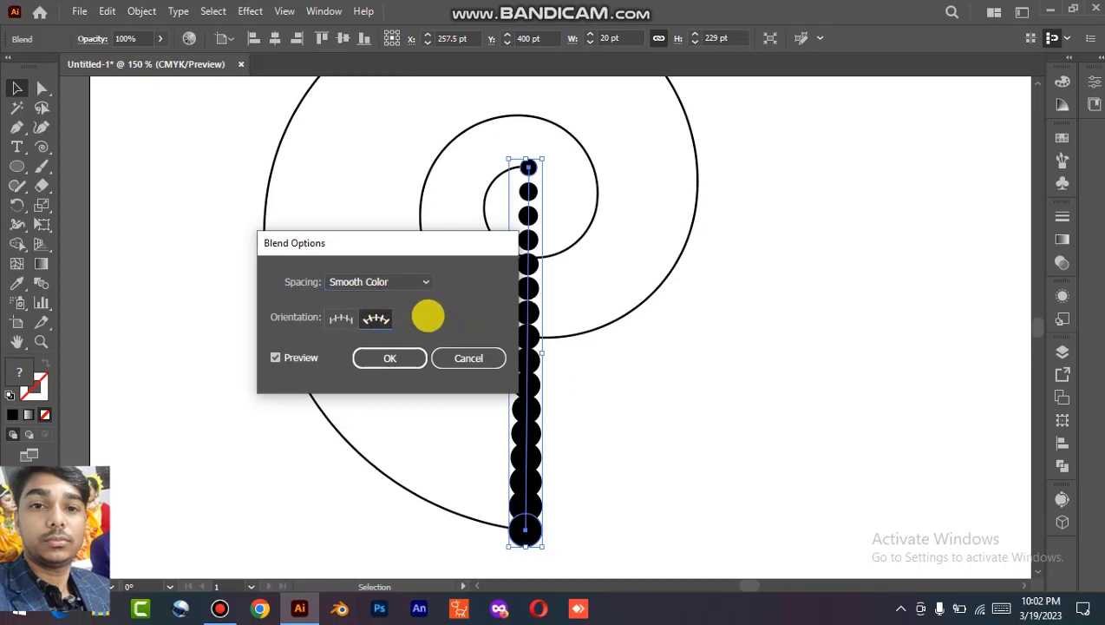
click(426, 281)
click(422, 316)
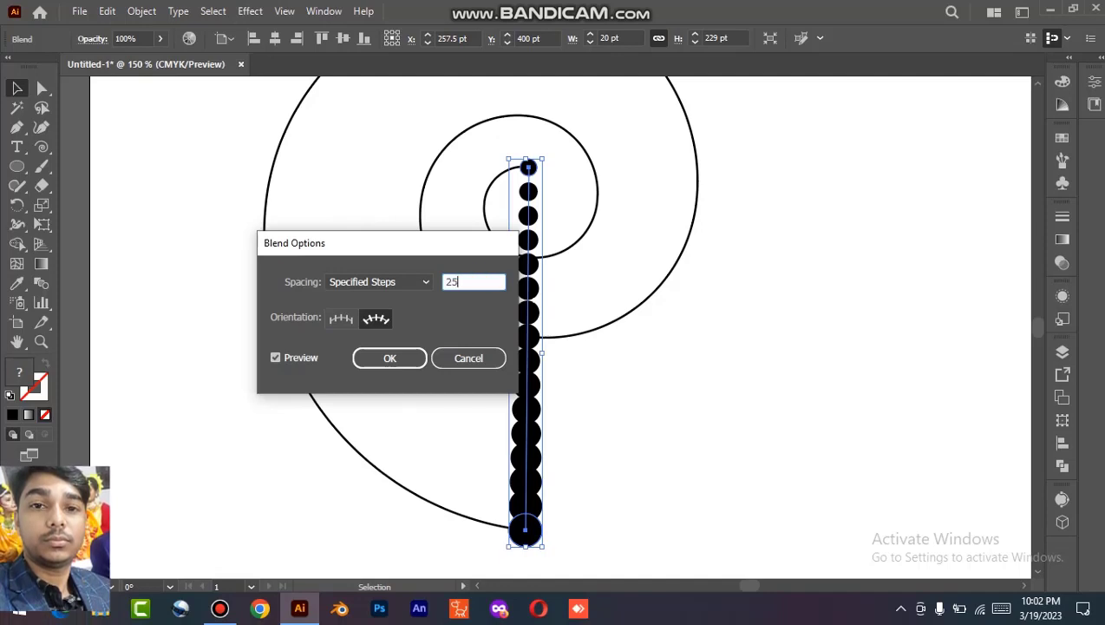
text(250)
click(367, 354)
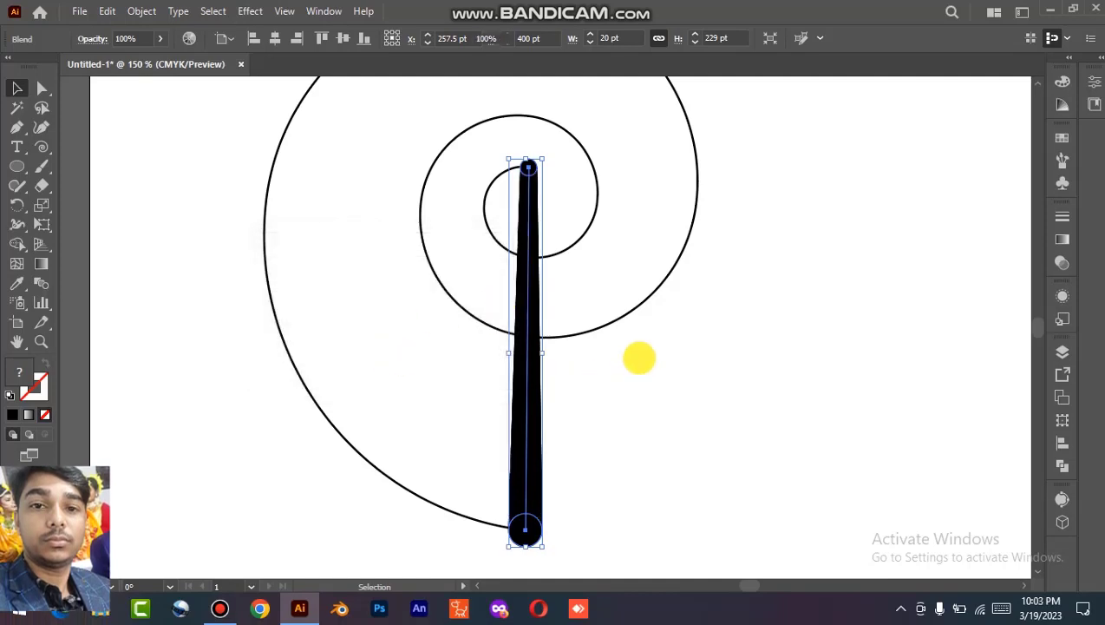
- Select the blend together with the spiral and replace the blend's spine with the spiral path
mouse_move(642, 354)
mouse_down()
mouse_move(412, 562)
mouse_move(321, 392)
mouse_up()
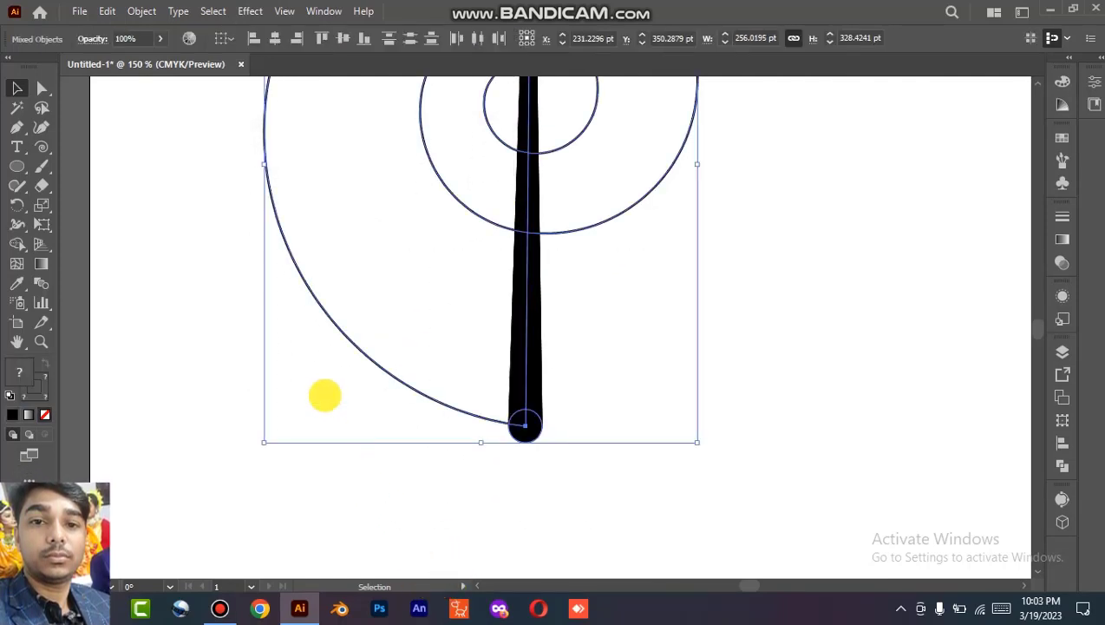
click(144, 10)
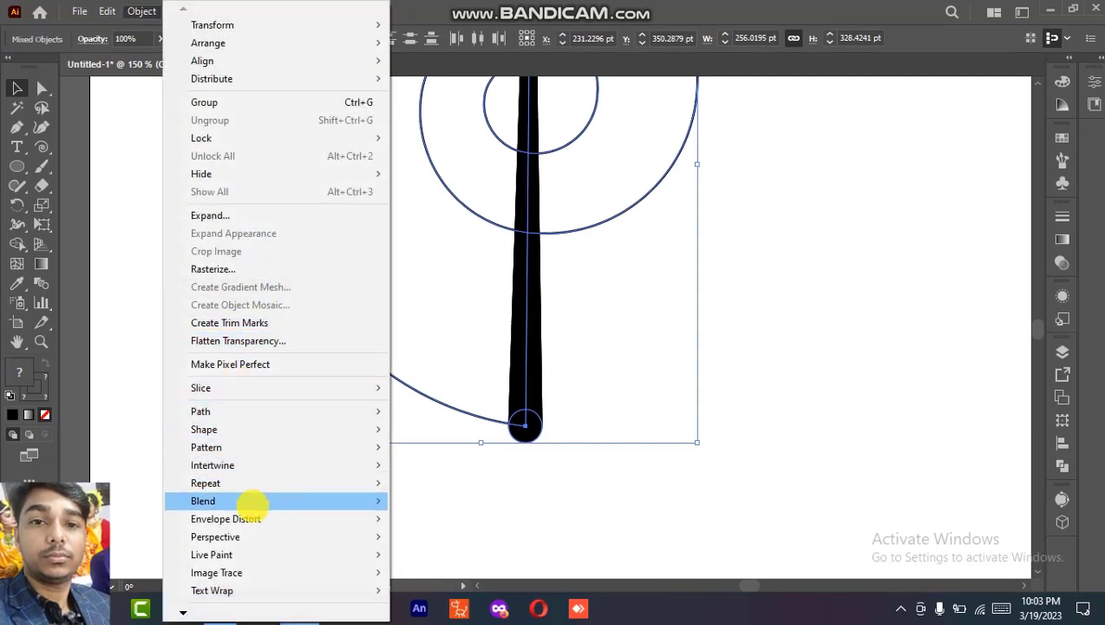
mouse_move(311, 512)
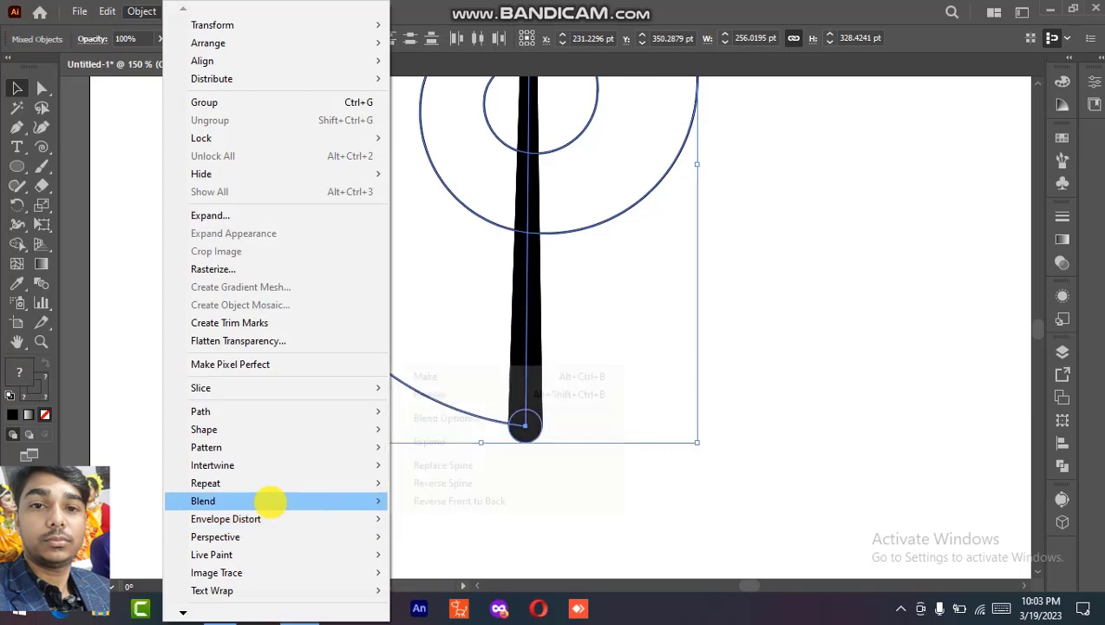
mouse_move(360, 503)
click(431, 465)
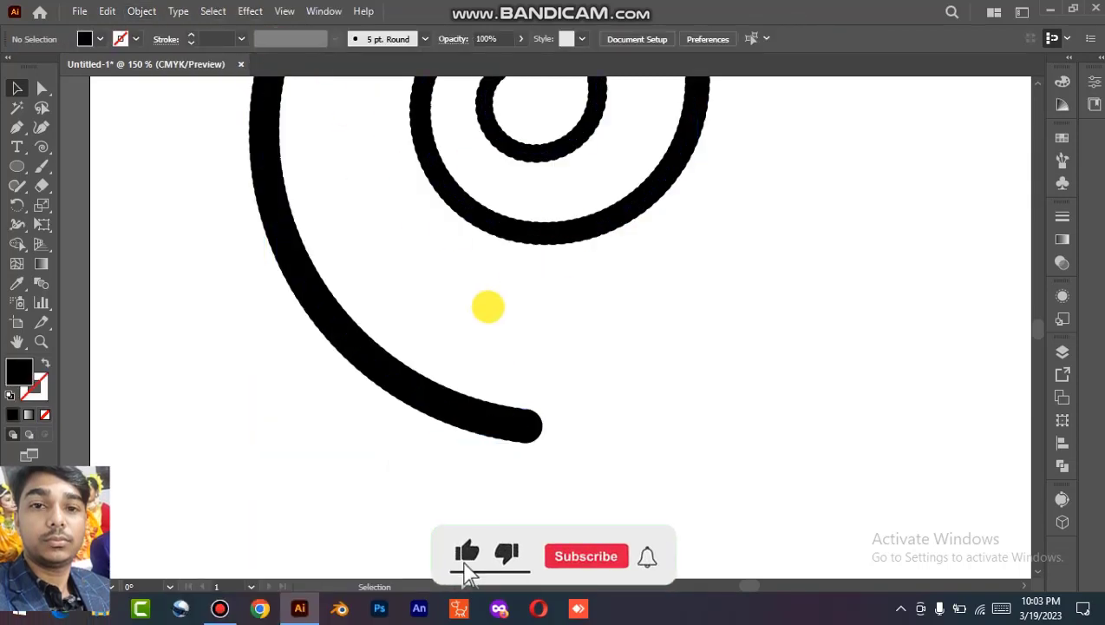
- Open the blend options with nothing selected, choose Specified Steps spacing with Align to Path orientation, and move the dialog off the spiral's center
key(space)
drag(482, 284, 493, 426)
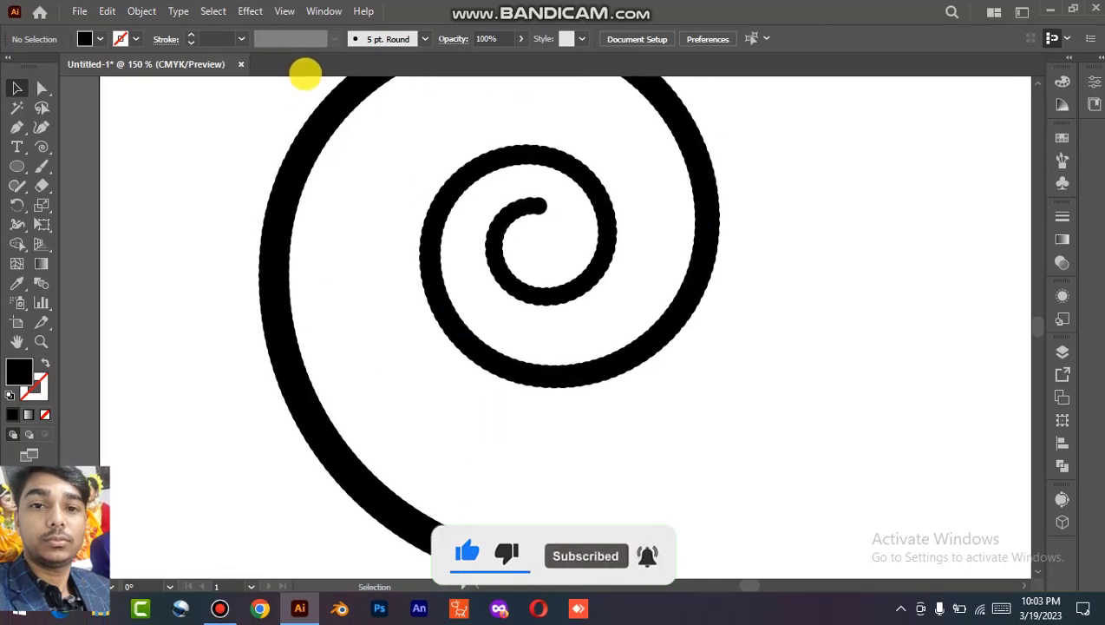
key(ctrl+minus)
key(space)
drag(568, 131, 483, 212)
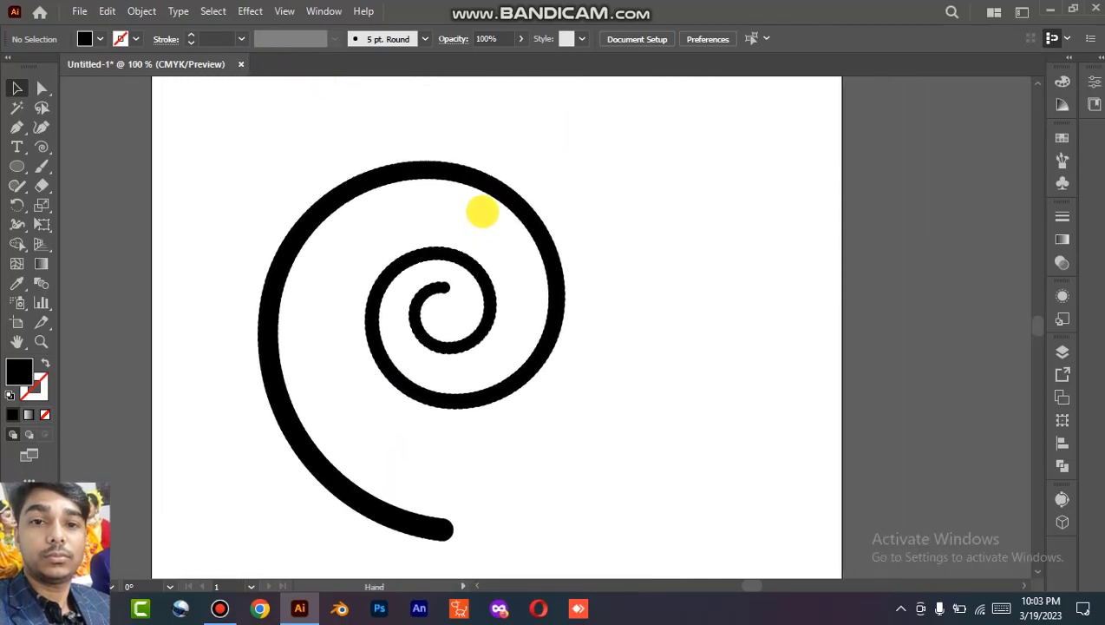
click(141, 10)
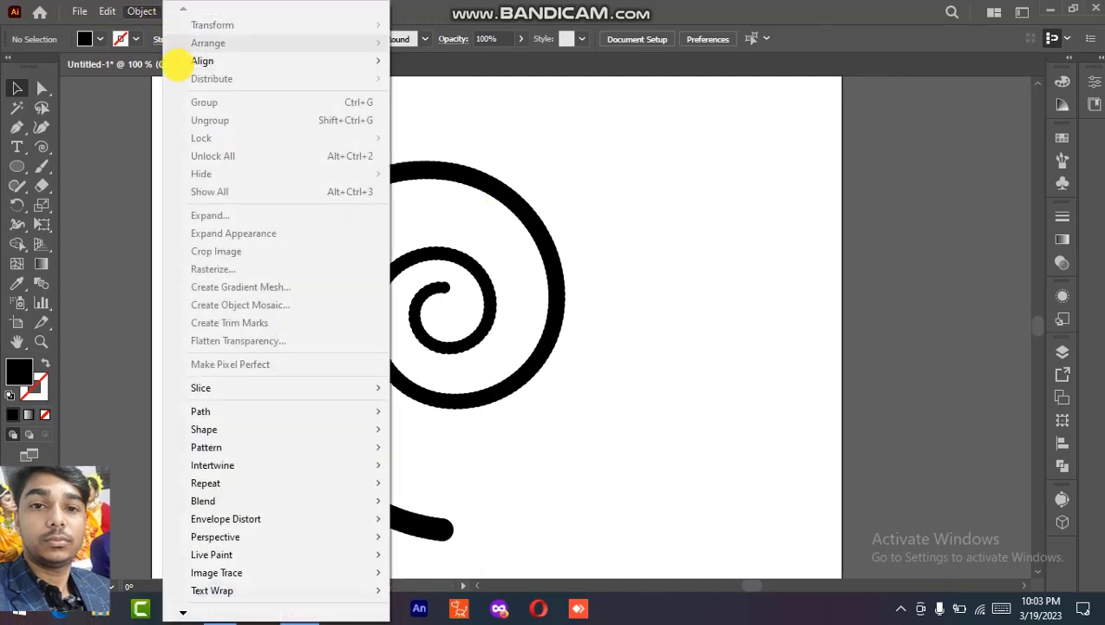
mouse_move(322, 492)
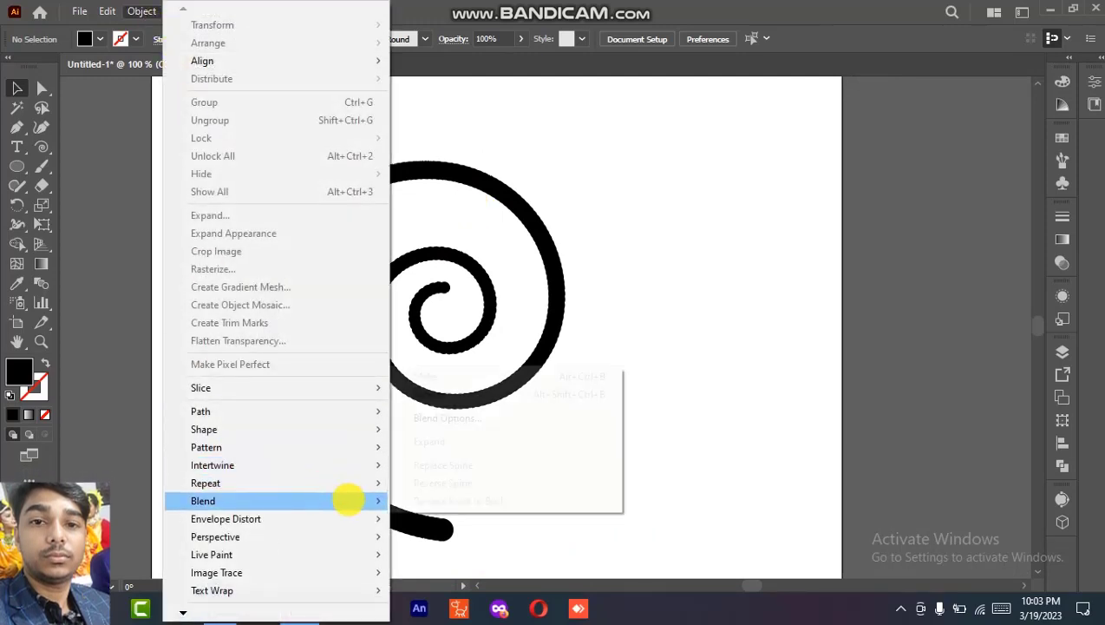
click(463, 421)
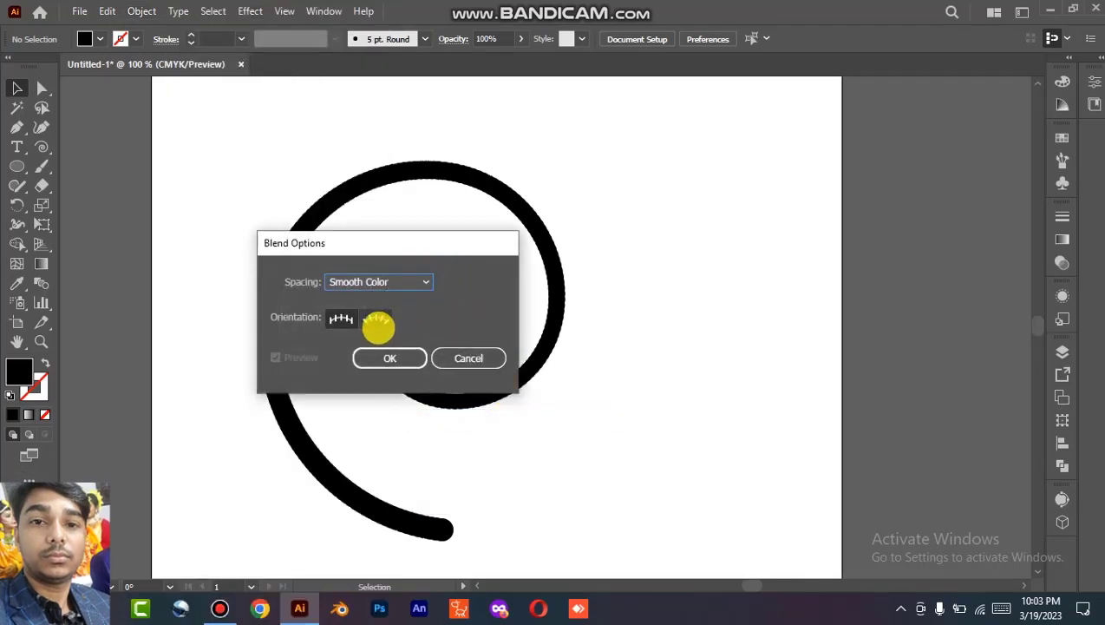
click(420, 284)
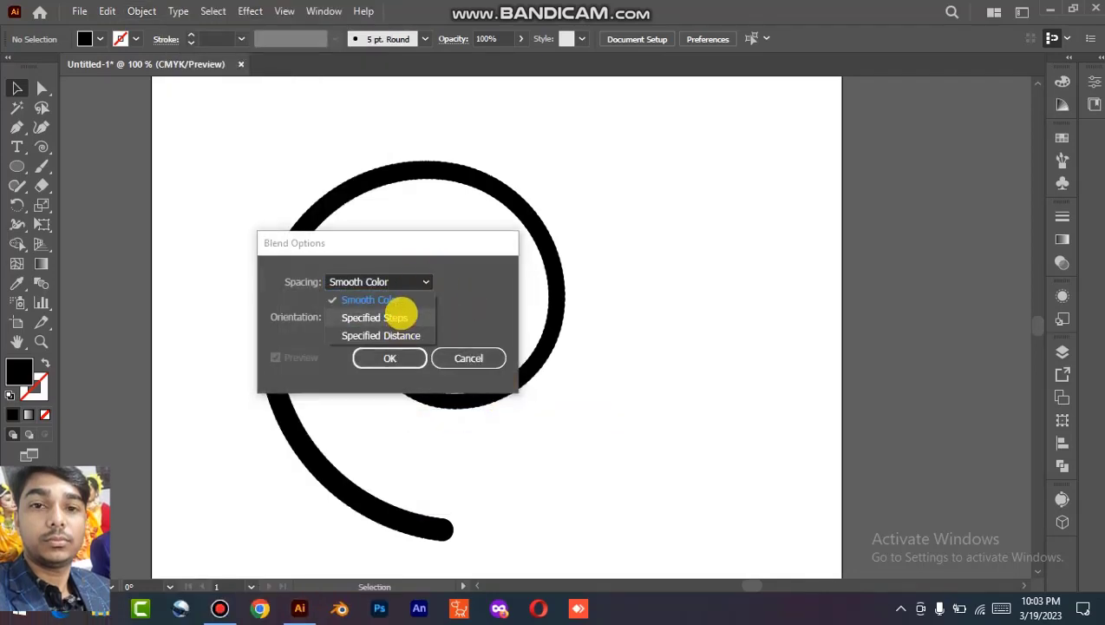
click(401, 316)
drag(458, 240, 762, 244)
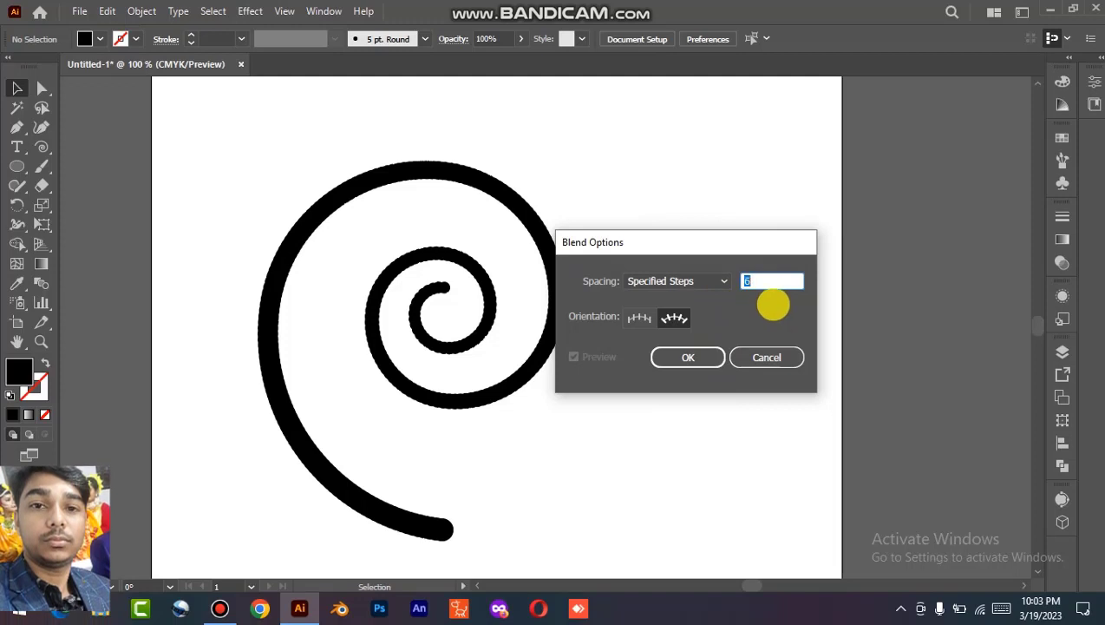
- Try the Specified Distance and Smooth Color spacings, and accept Specified Steps of 6 with Align to Page orientation
click(710, 280)
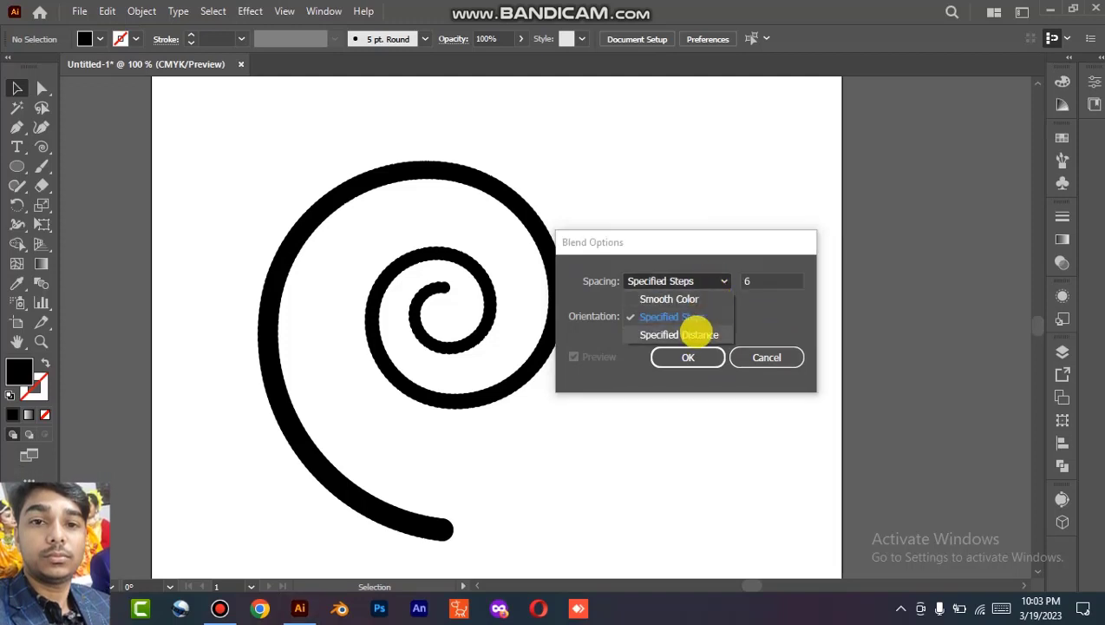
click(699, 334)
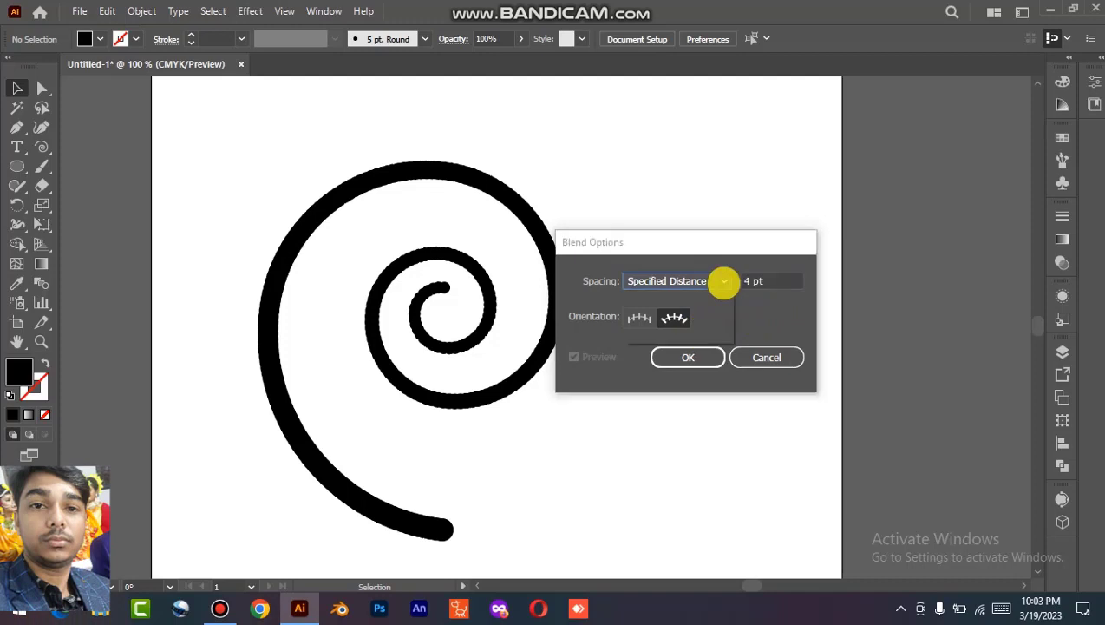
click(723, 280)
click(703, 298)
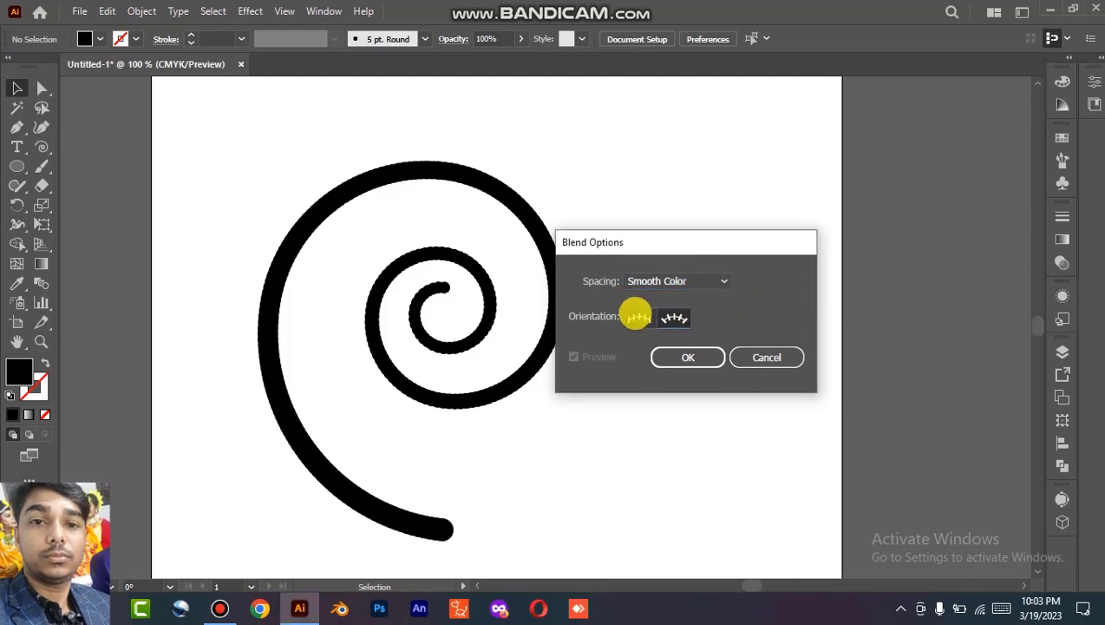
click(638, 316)
click(699, 283)
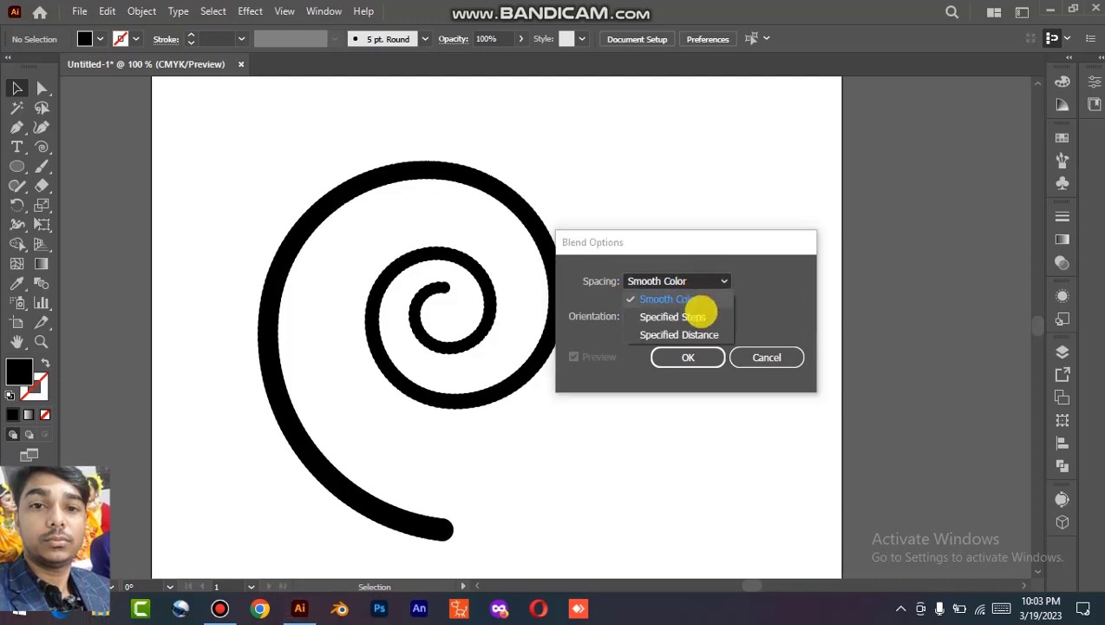
click(699, 310)
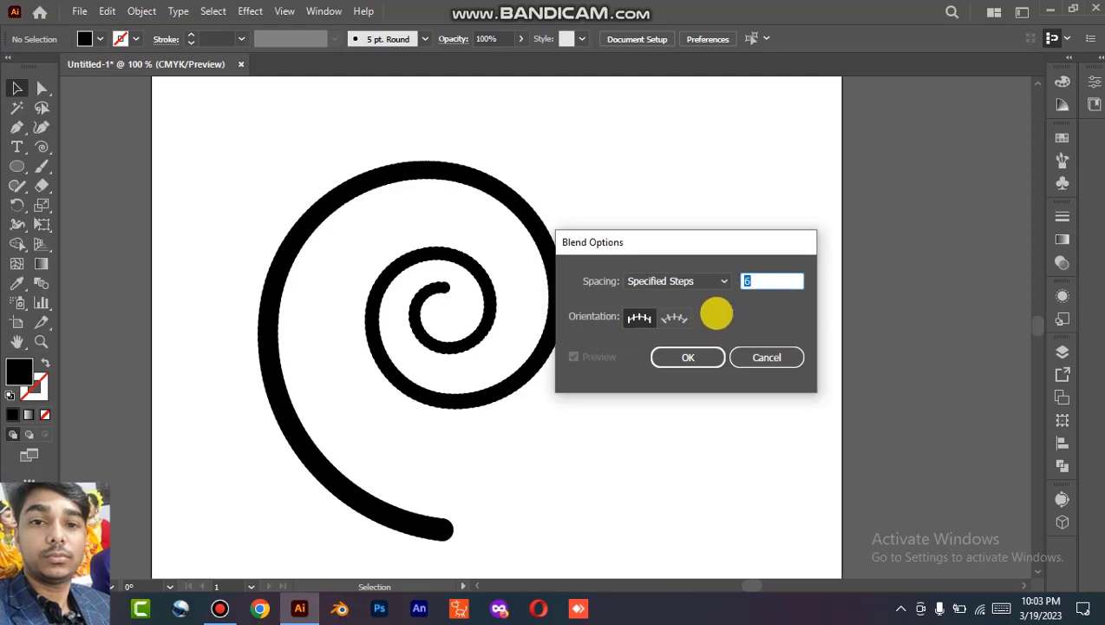
click(659, 354)
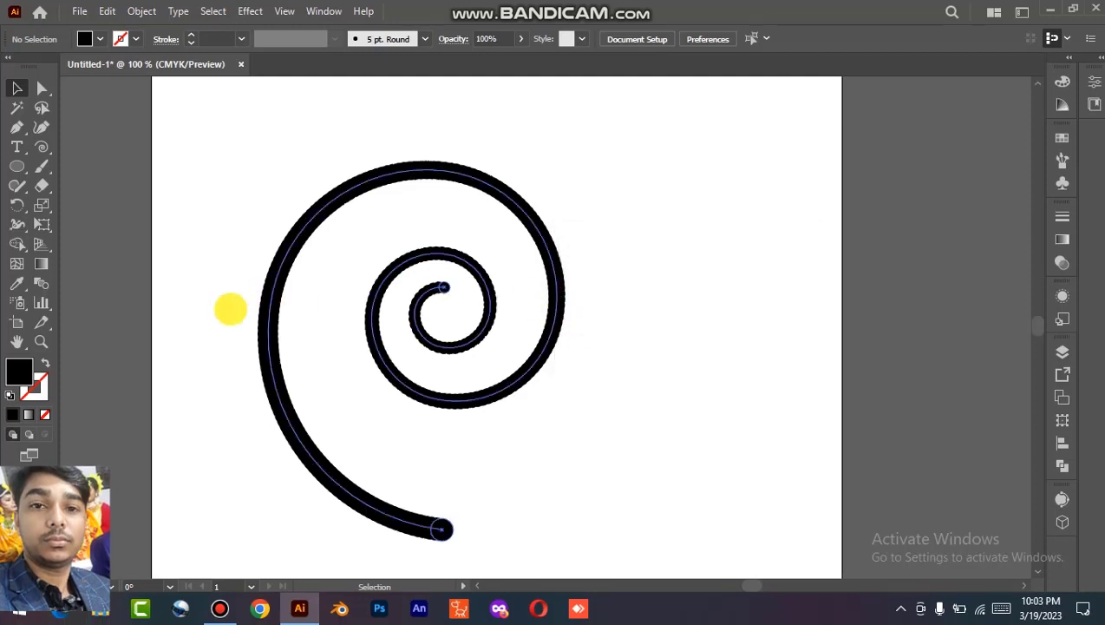
- Shift the spiral blend slightly down and to the right, and set its spacing to 72 specified steps
drag(281, 285, 307, 315)
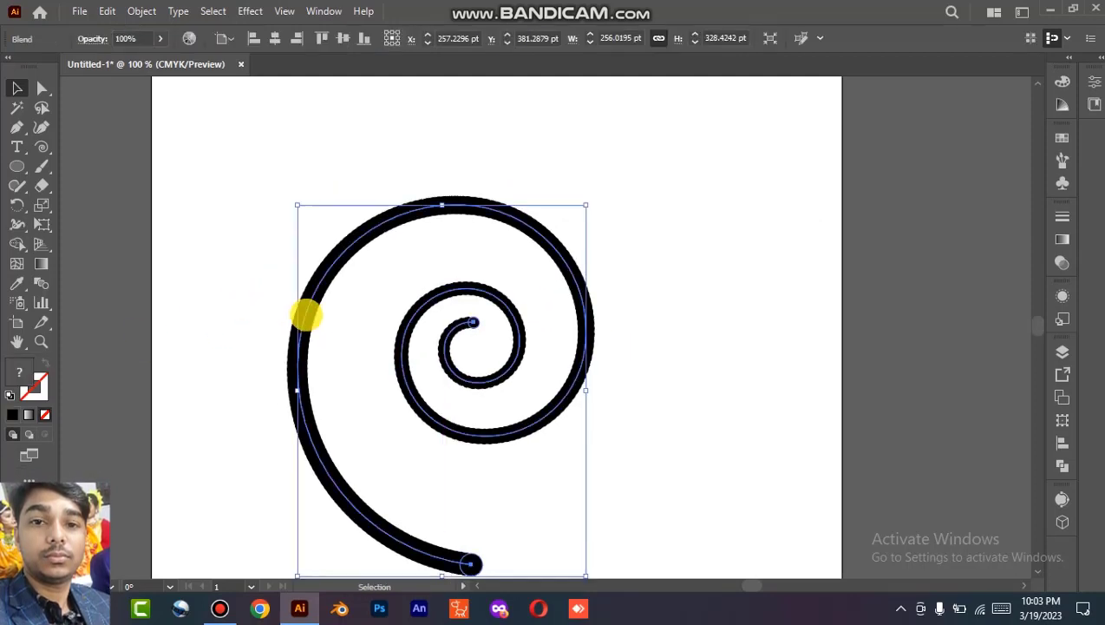
click(40, 282)
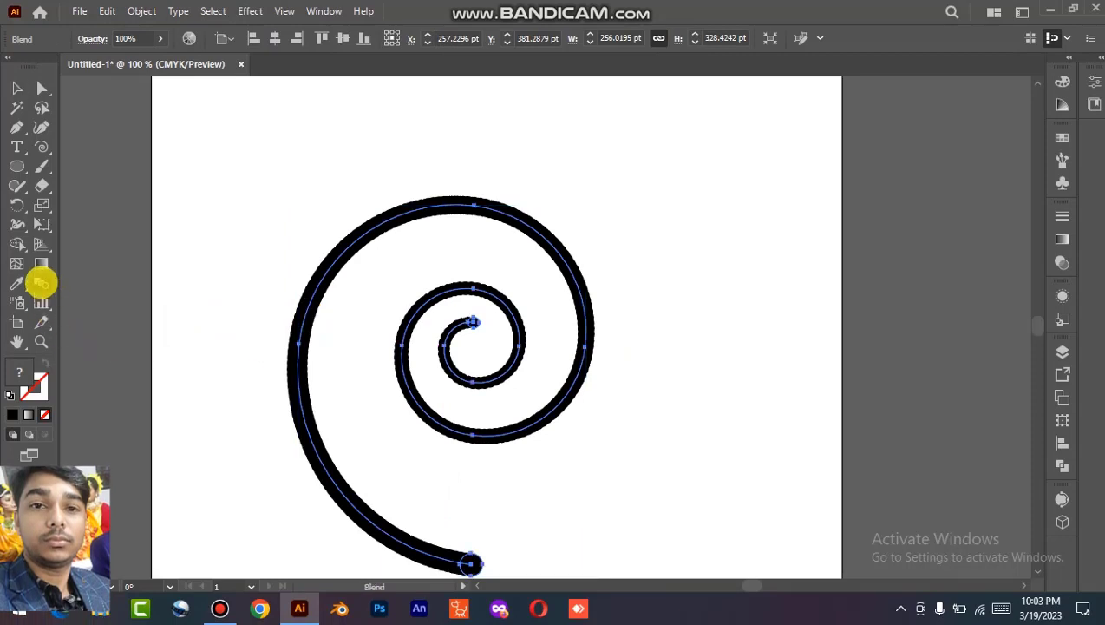
double_click(41, 282)
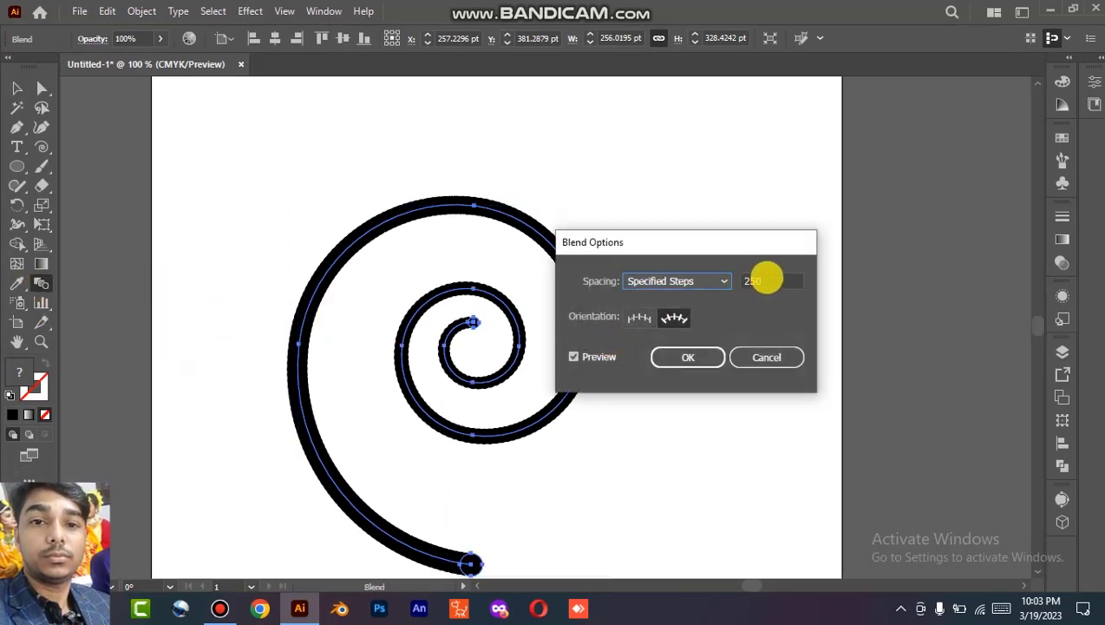
double_click(763, 280)
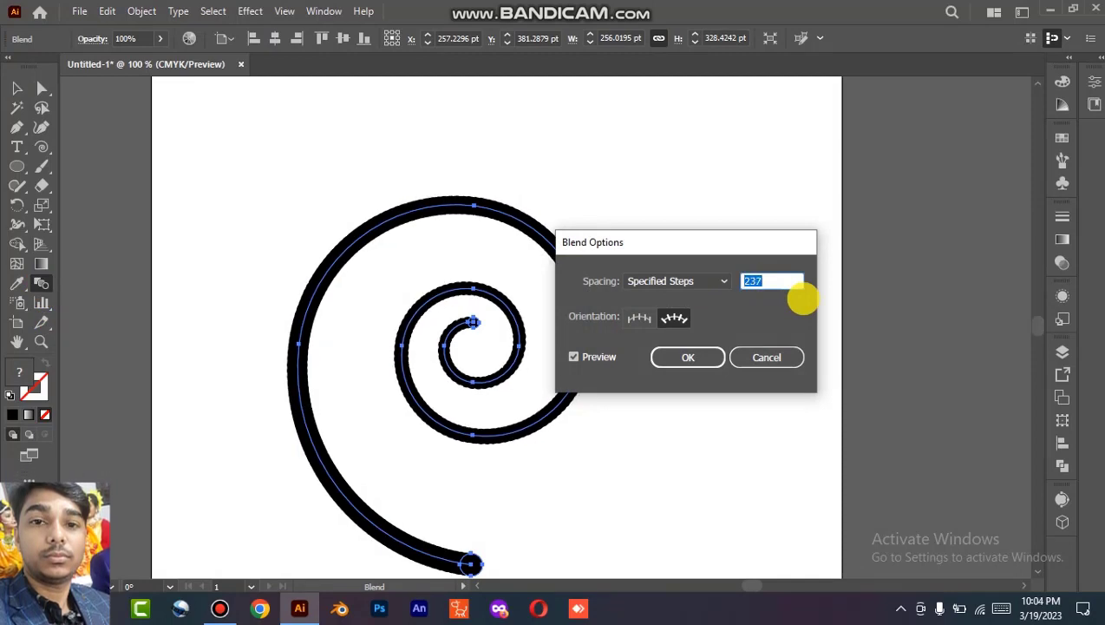
key(Down)
key(Down)
key(Down)
key(Down)
key(Down)
key(Down)
key(Down)
key(Down)
key(Down)
key(Down)
key(Down)
key(Down)
key(Down)
key(Down)
key(Down)
key(Down)
key(Down)
key(Down)
key(Down)
key(Down)
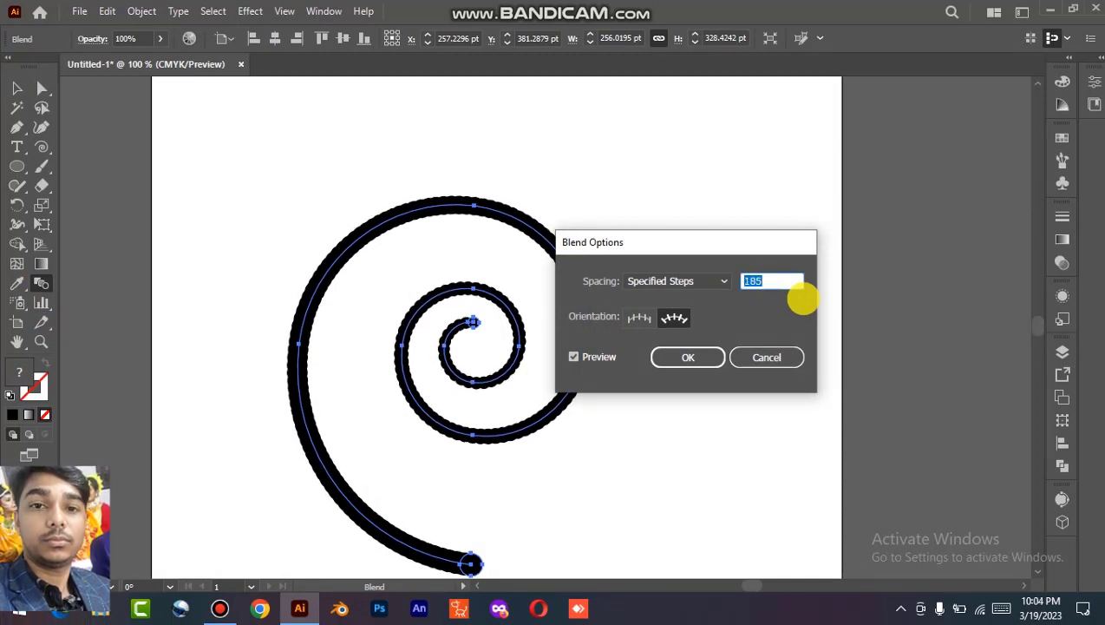
key(Down)
key(Down)
key(Down)
key(Down)
key(Down)
key(Down)
key(Down)
key(Down)
key(Down)
key(Down)
key(Down)
key(Down)
key(Down)
key(Down)
key(Down)
key(Down)
key(Down)
key(Down)
key(Down)
key(Down)
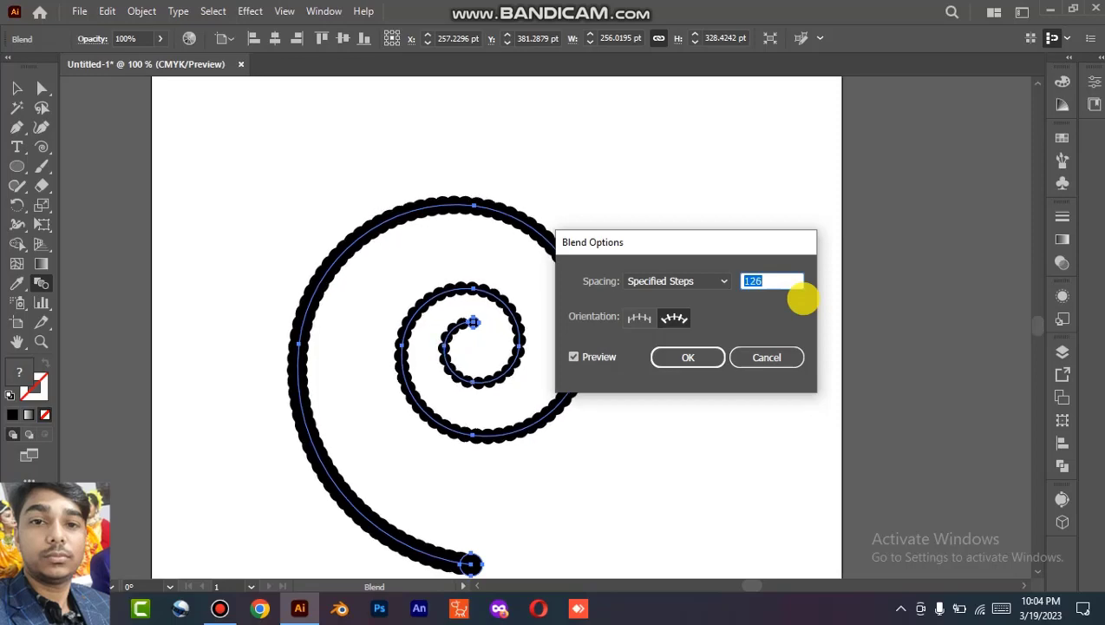
key(Down)
key(Down)
key(Down)
key(Down)
key(Down)
key(Down)
key(Down)
key(Down)
key(Down)
key(Down)
key(Down)
key(Down)
key(Down)
key(Down)
key(Down)
key(Down)
key(Down)
key(Down)
key(Down)
key(Down)
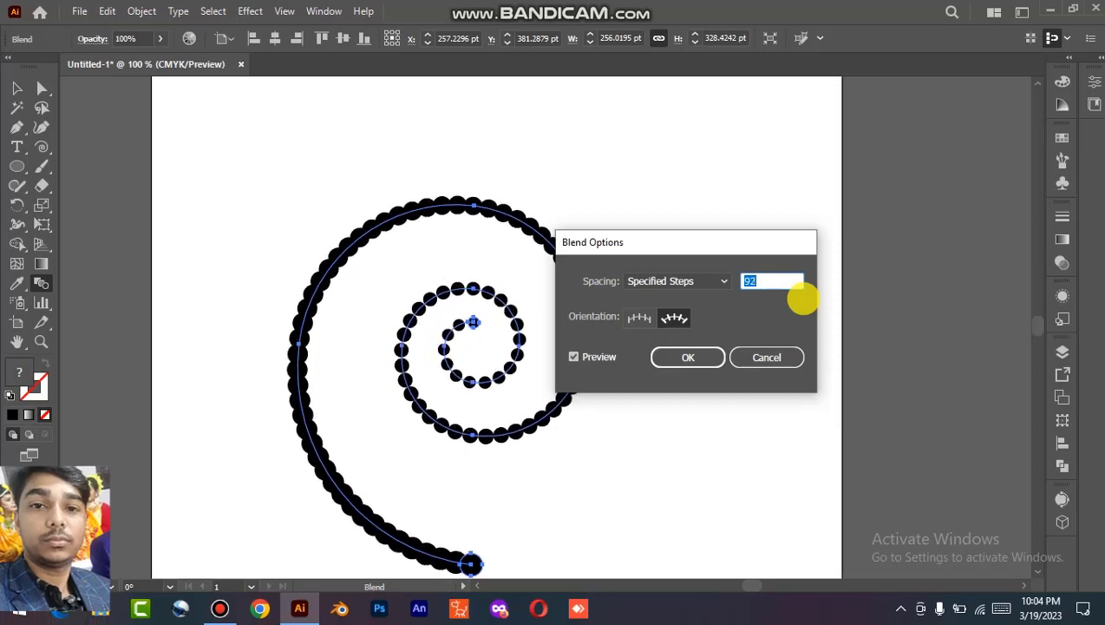
key(Down)
key(Down)
key(Down)
key(Down)
key(Down)
key(Down)
key(Down)
key(Down)
key(Down)
key(Down)
key(Down)
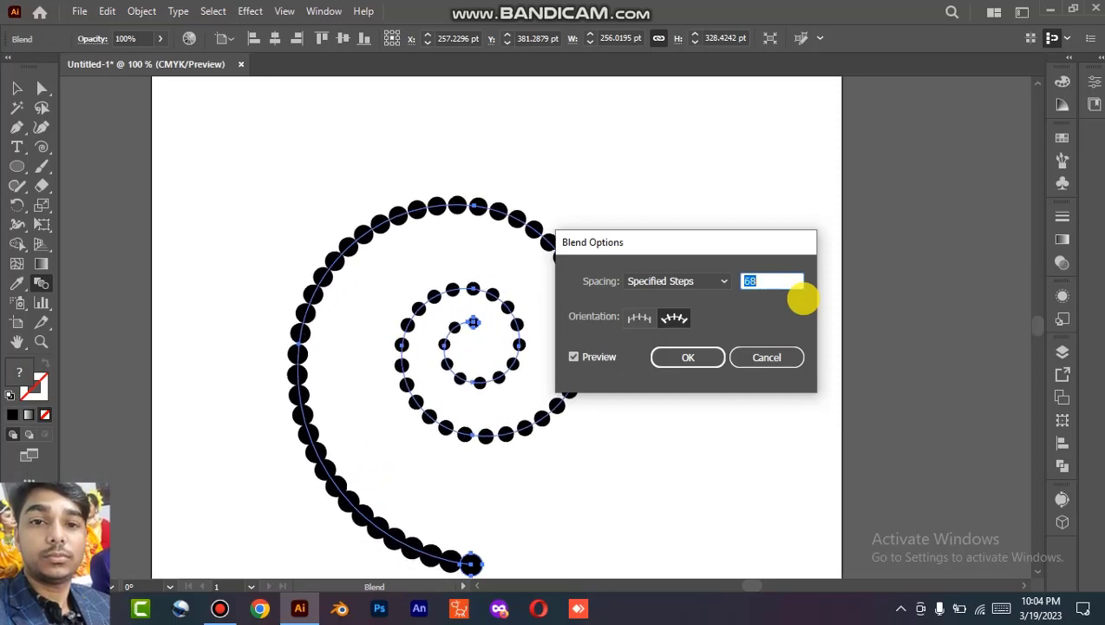
key(Down)
key(Down)
key(Down)
key(Down)
key(Down)
key(Down)
key(Down)
key(Down)
key(Down)
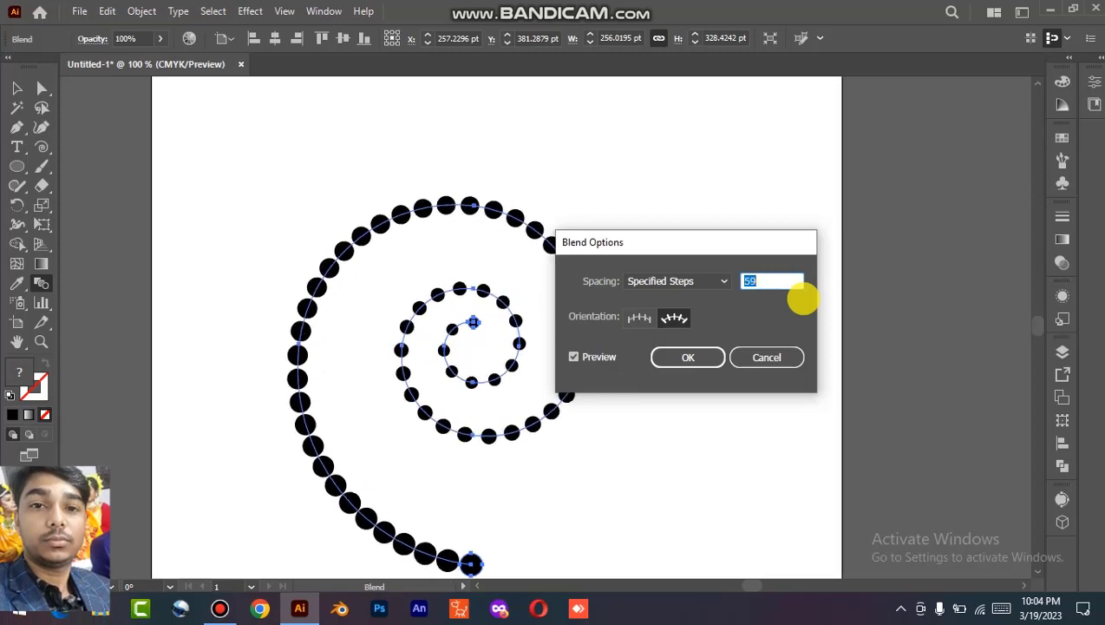
key(Up)
key(Up)
key(Up)
key(Up)
key(Up)
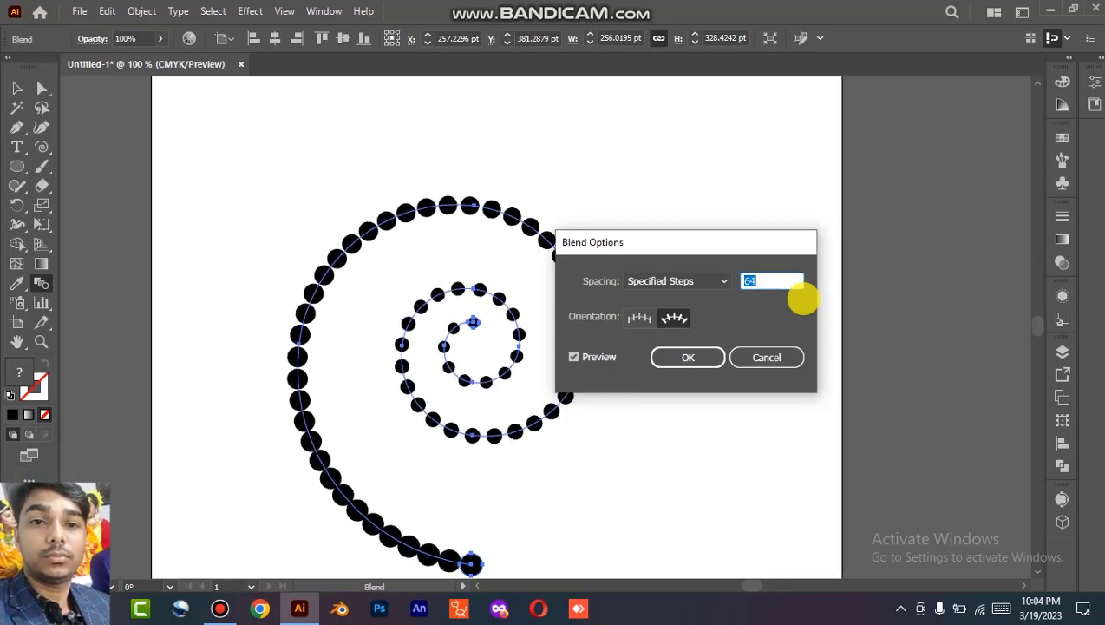
key(Up)
key(Up)
key(Up)
key(Up)
key(Up)
key(Up)
key(Up)
key(Up)
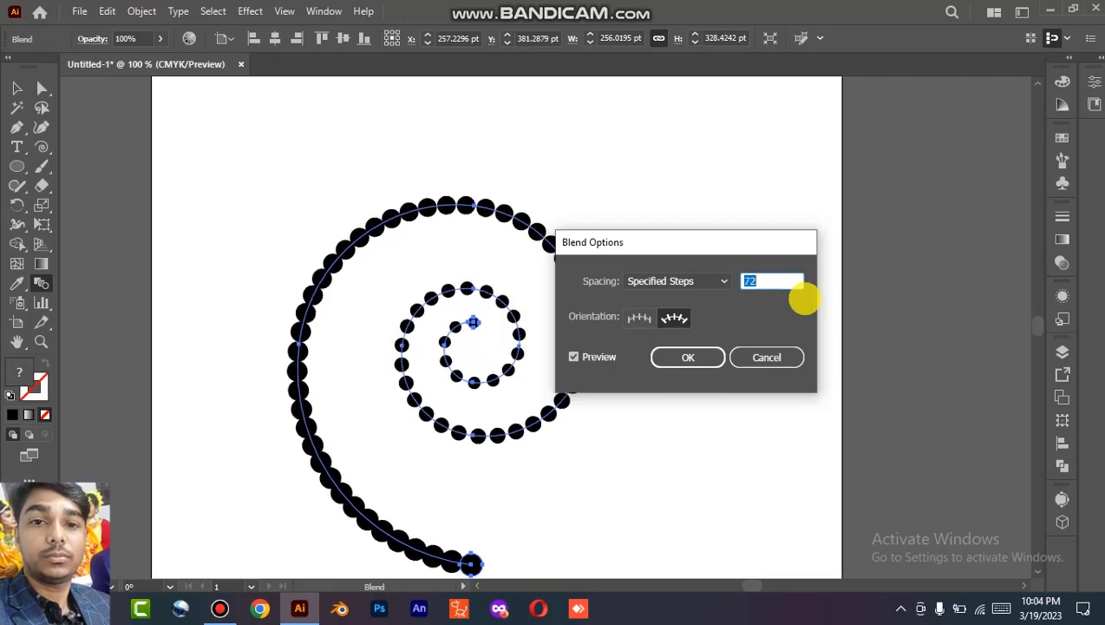
click(661, 362)
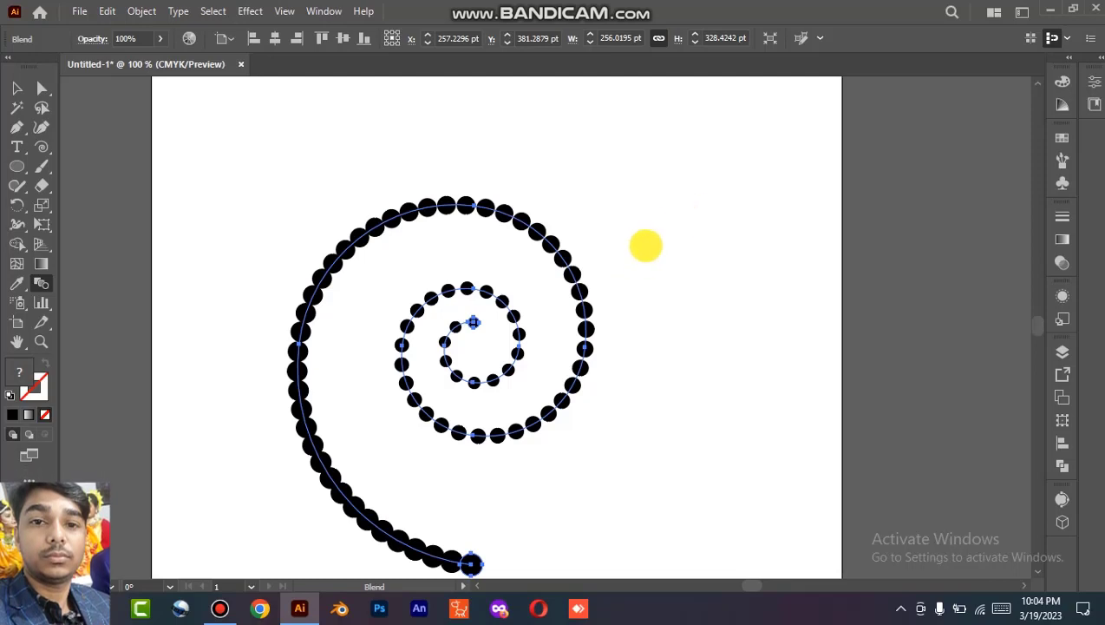
- Move the dotted spiral blend higher and slightly further right on the artboard
click(16, 88)
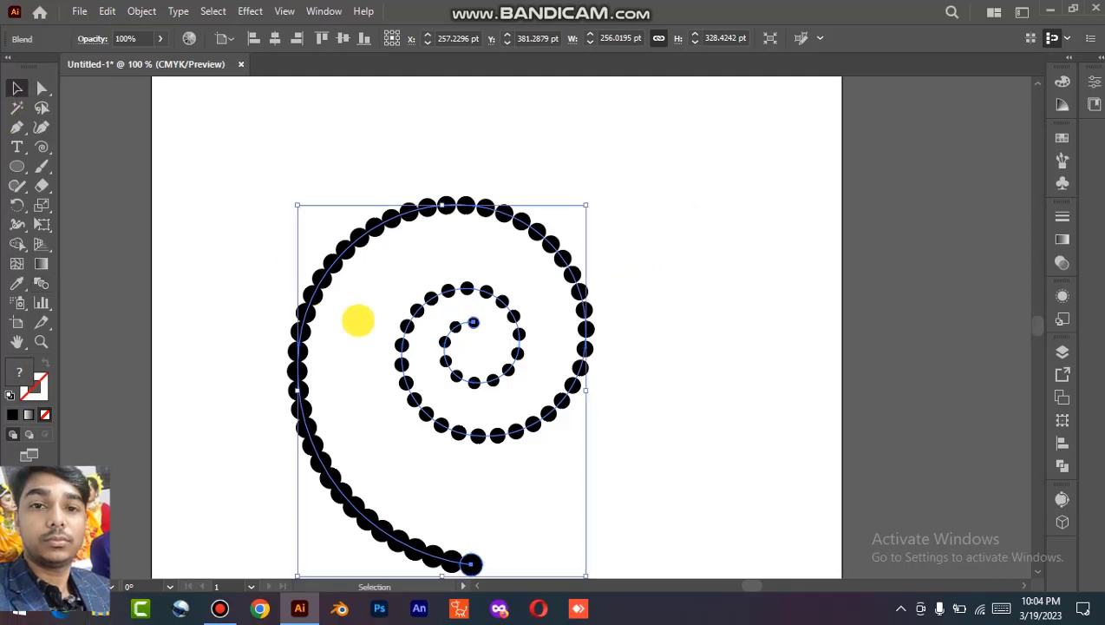
drag(346, 249, 369, 186)
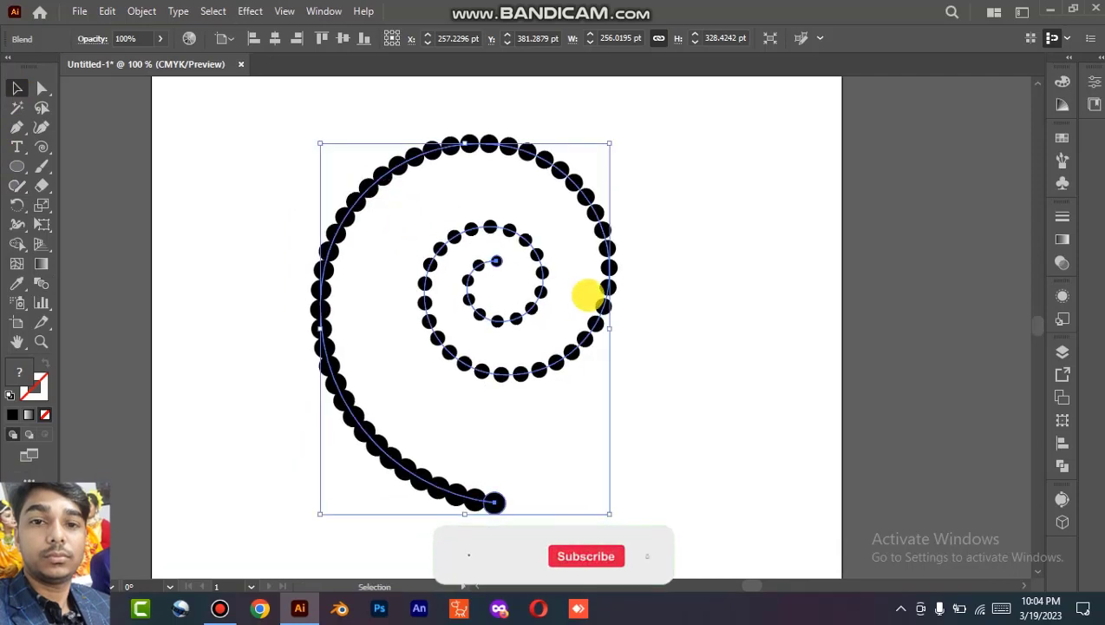
click(698, 249)
drag(608, 248, 625, 249)
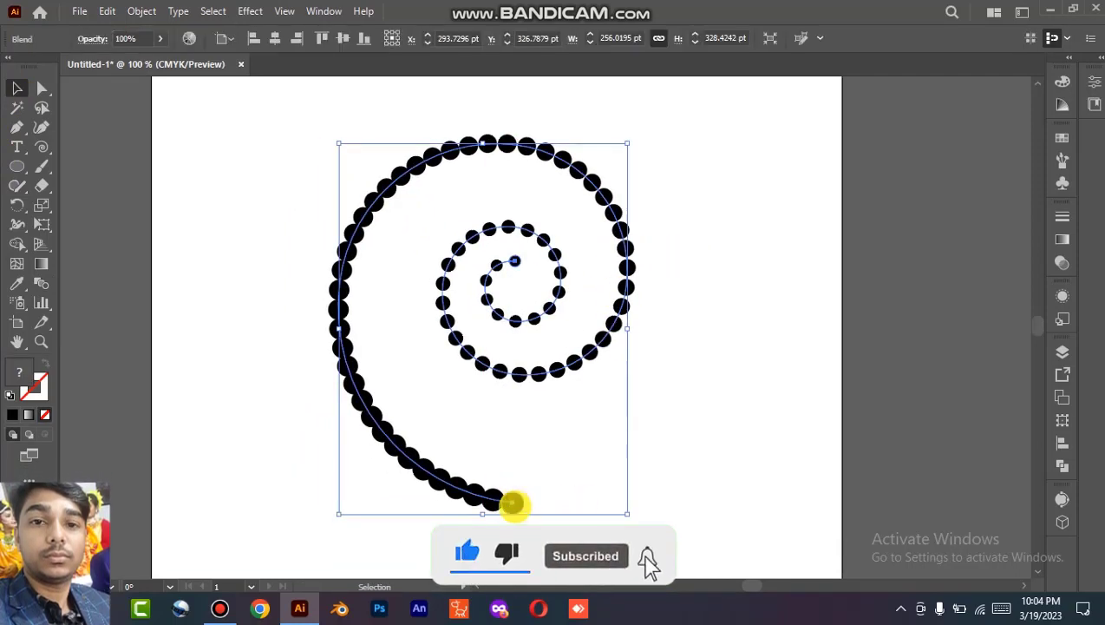
- Isolate the blend and recolor its large outer end circle, trying light blue, dark blue and brown fills before choosing dark brown
double_click(513, 503)
click(513, 504)
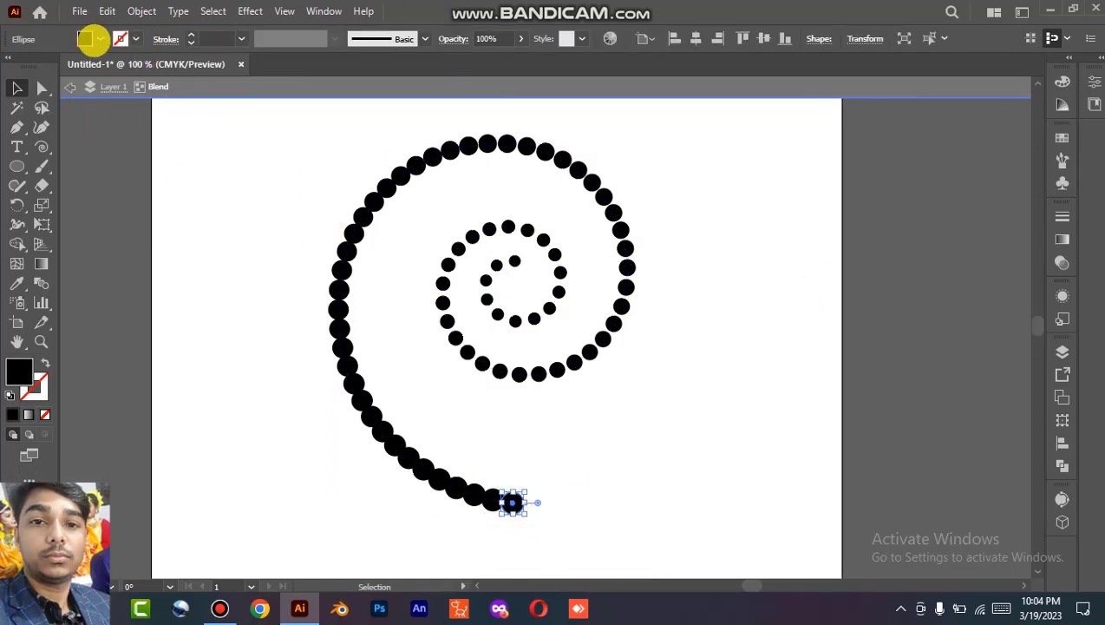
click(93, 39)
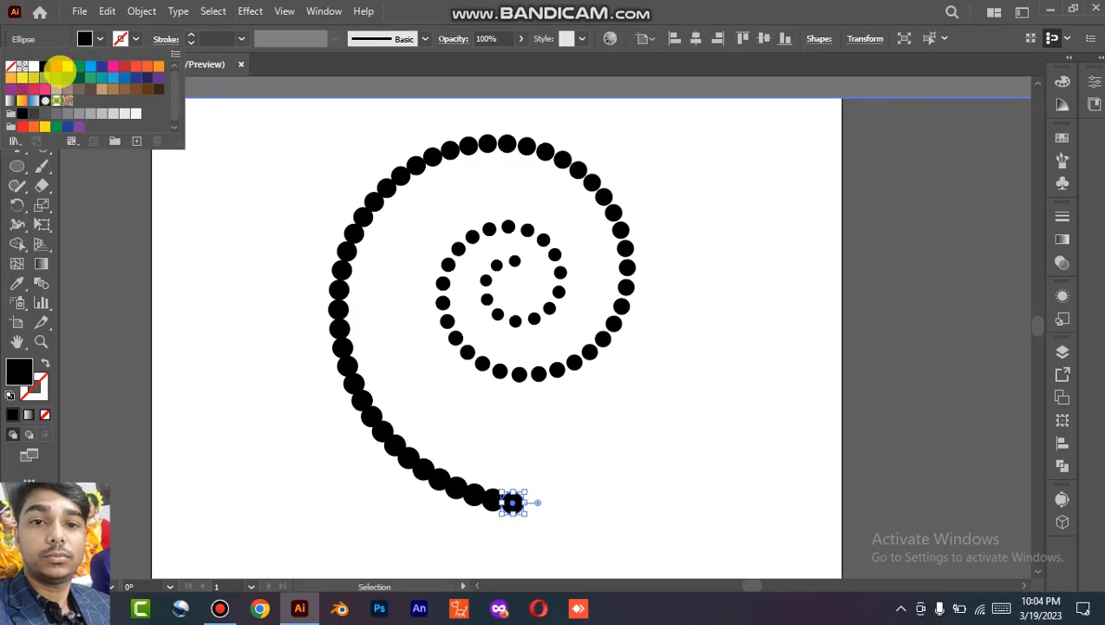
click(57, 67)
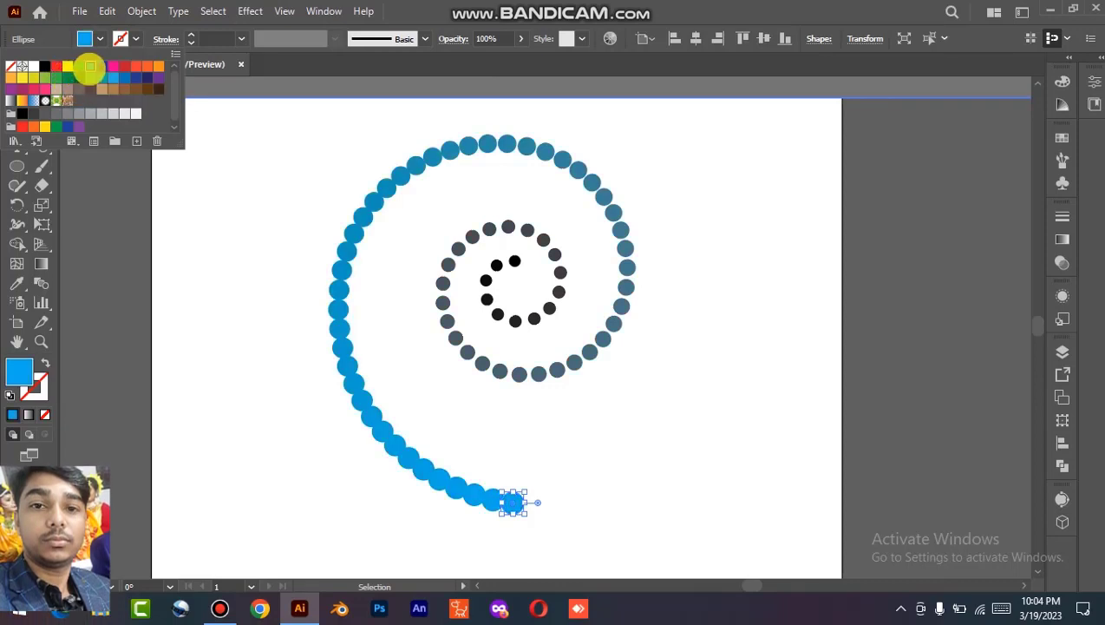
click(102, 68)
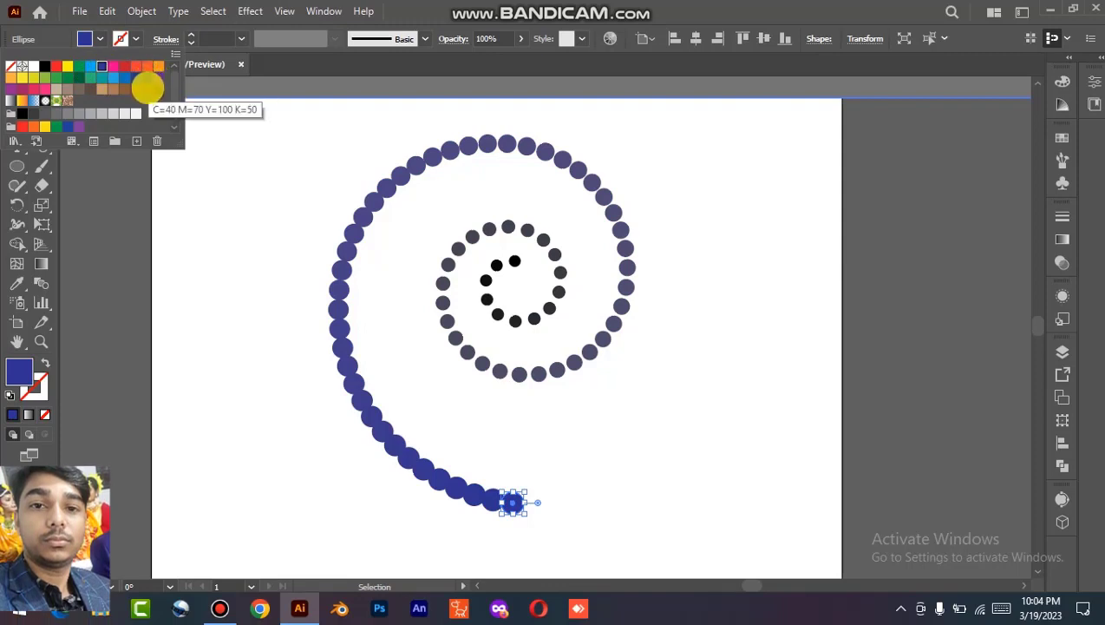
click(148, 89)
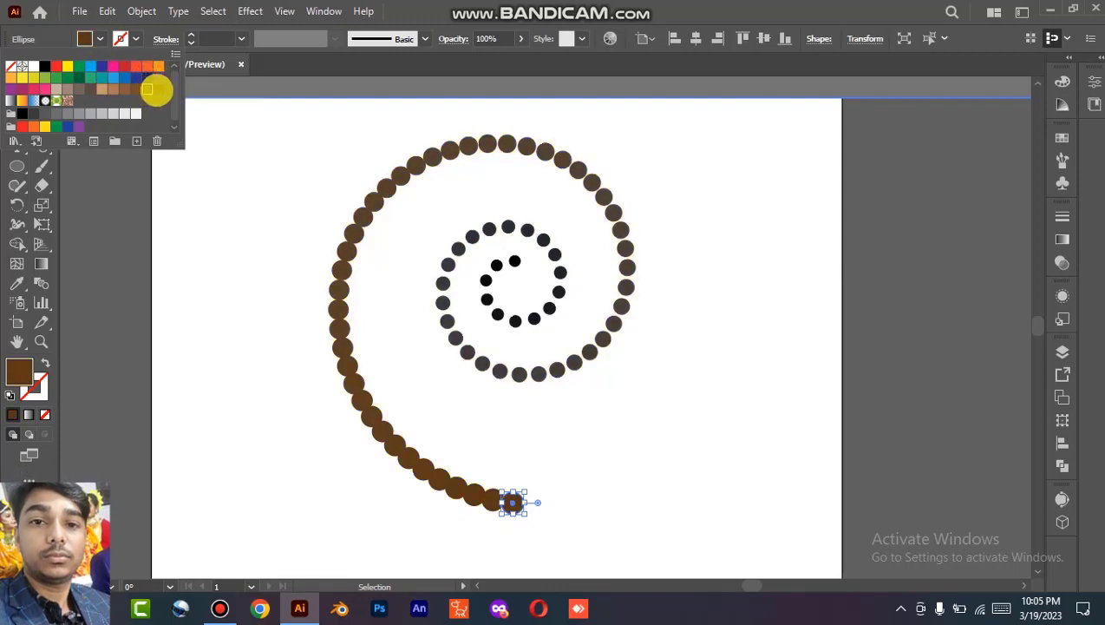
click(158, 89)
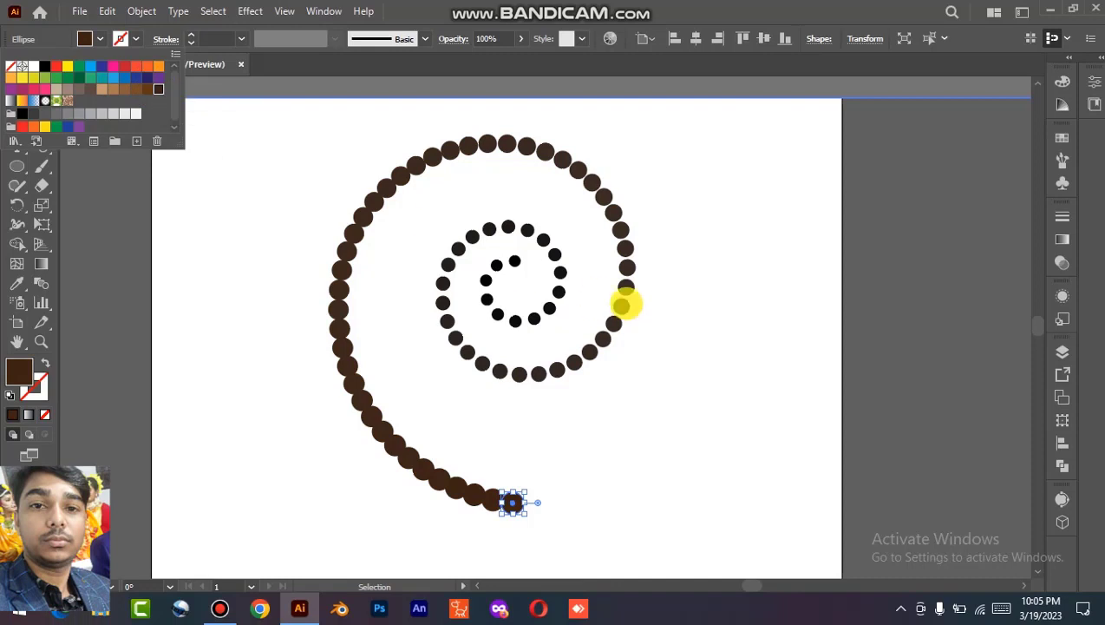
- Recolor the blend's small inner end circle, trying yellow before choosing red, exit isolation, and move the spiral slightly down
click(514, 261)
click(514, 260)
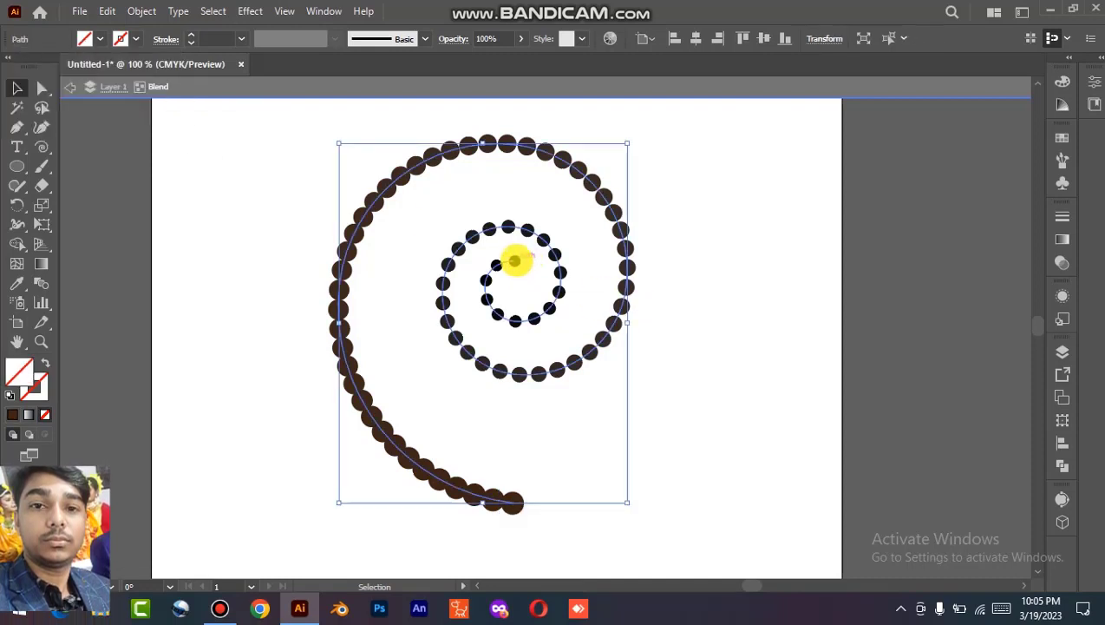
click(514, 261)
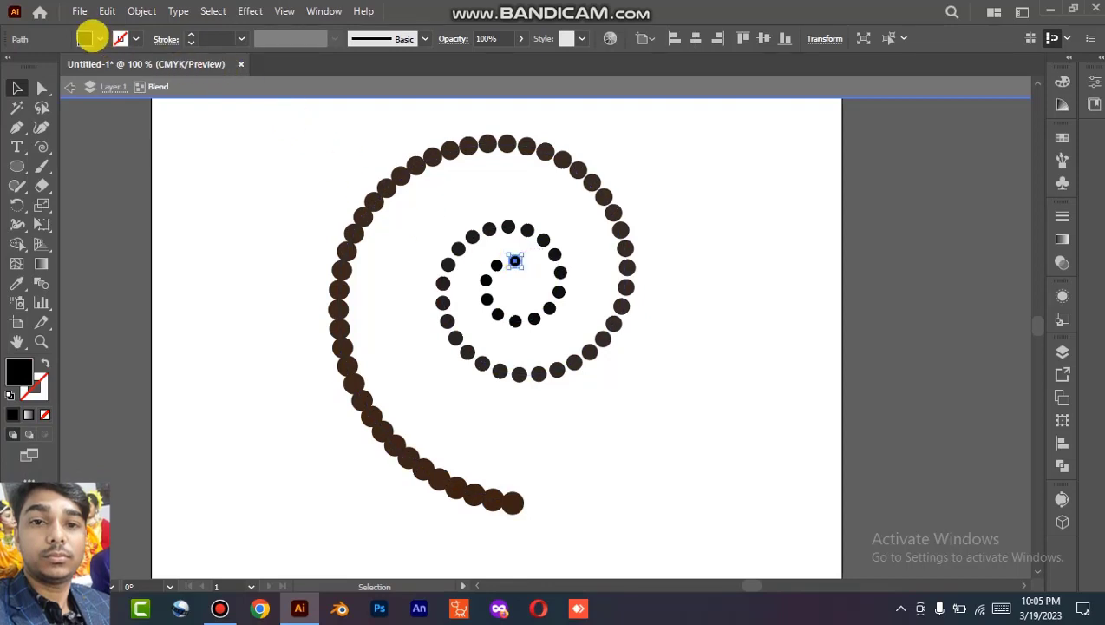
click(100, 39)
click(67, 65)
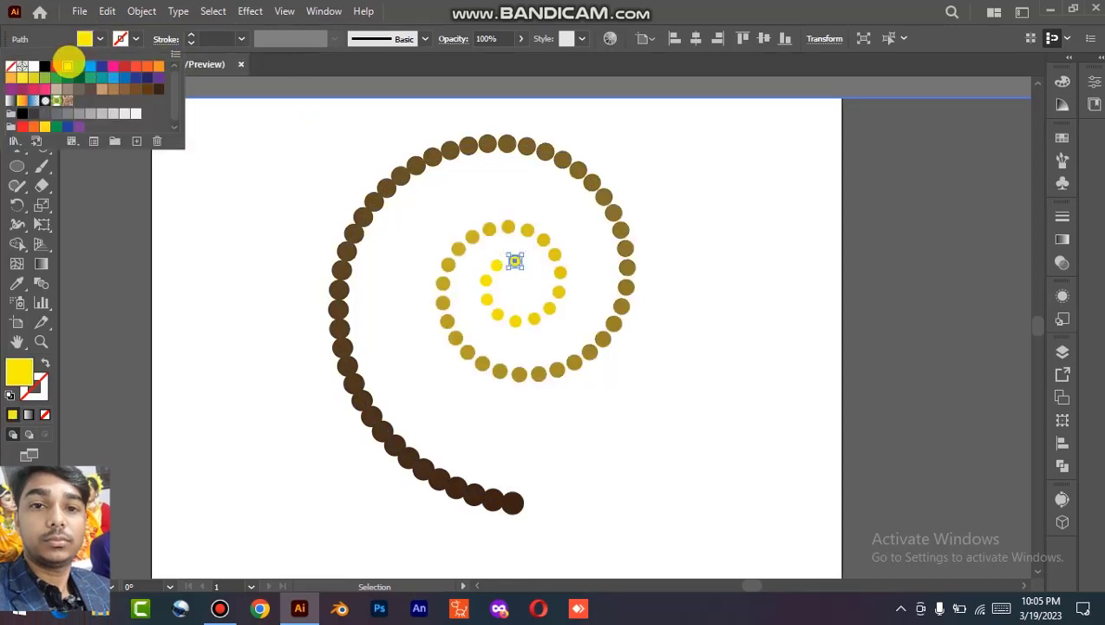
click(56, 65)
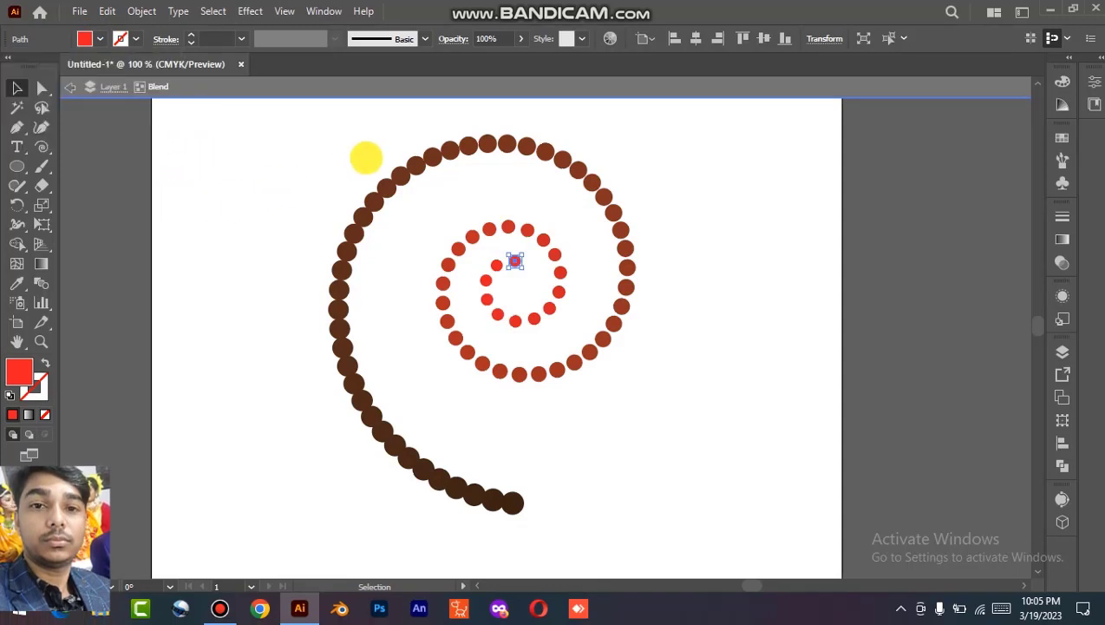
click(676, 219)
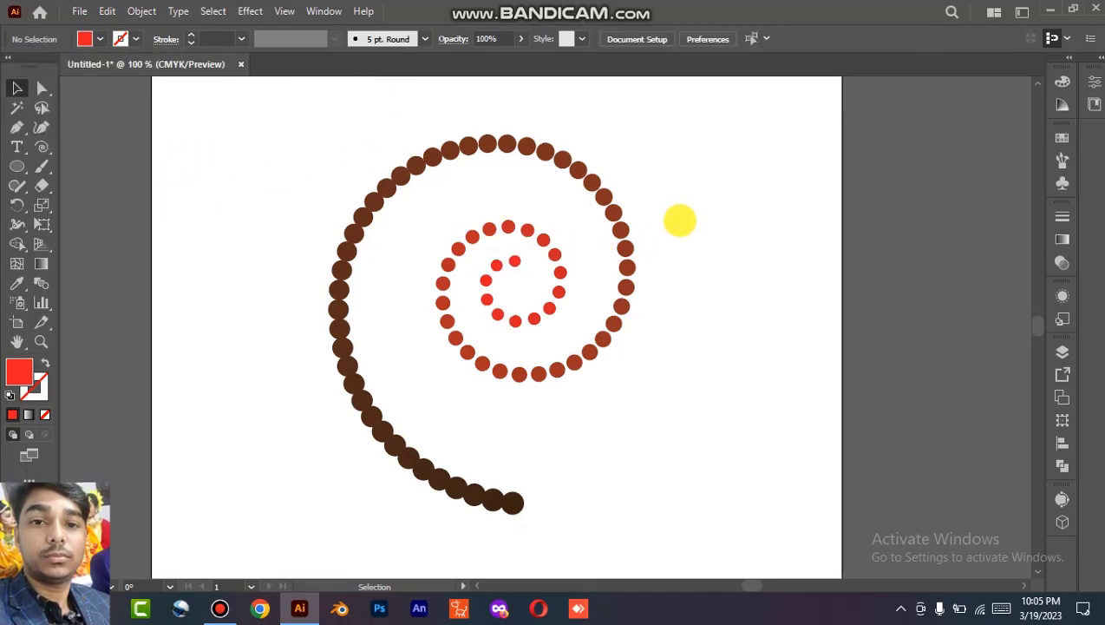
mouse_move(632, 278)
mouse_down()
mouse_move(661, 261)
mouse_move(659, 279)
mouse_move(627, 292)
mouse_up()
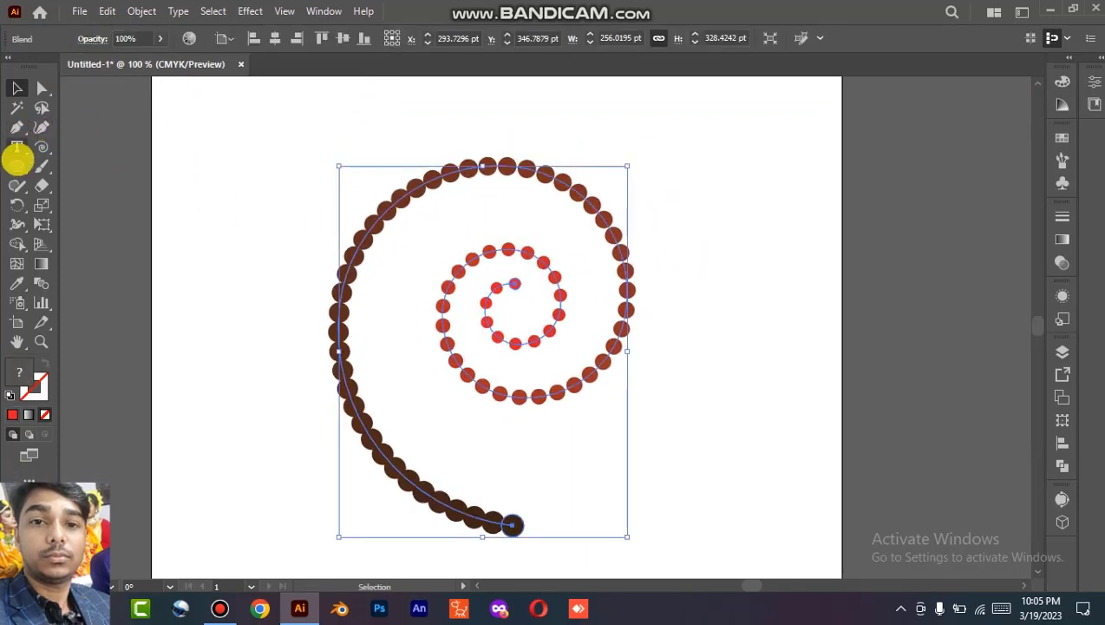
- Draw a red rectangle about 1015 by 527 pt across the artboard, extending past both of its sides
click(17, 165)
click(57, 166)
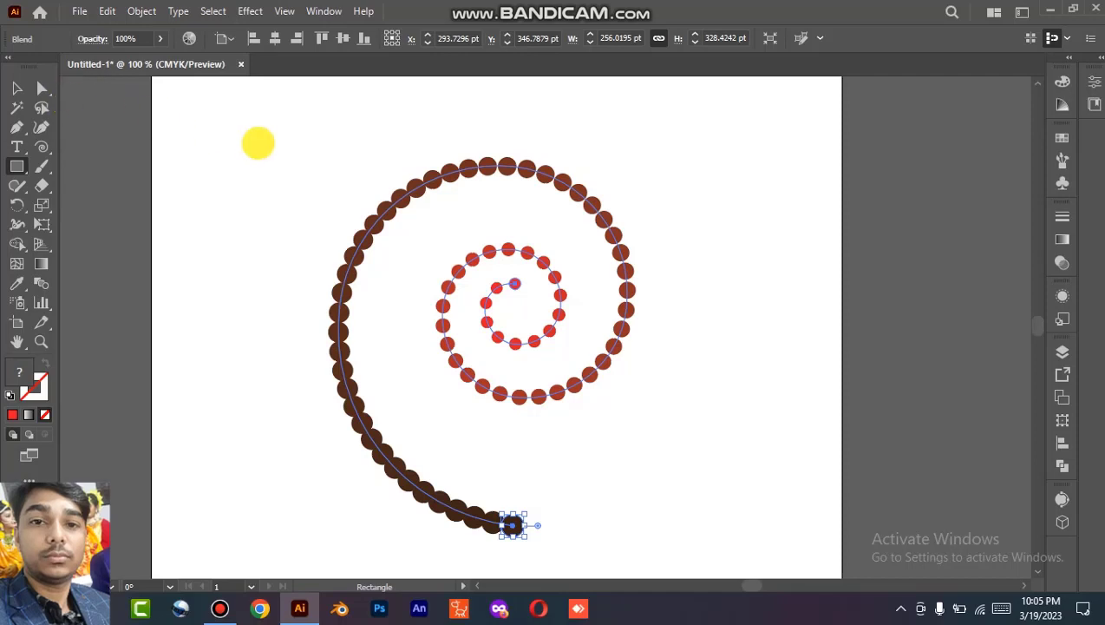
key(ctrl+minus)
key(ctrl+minus)
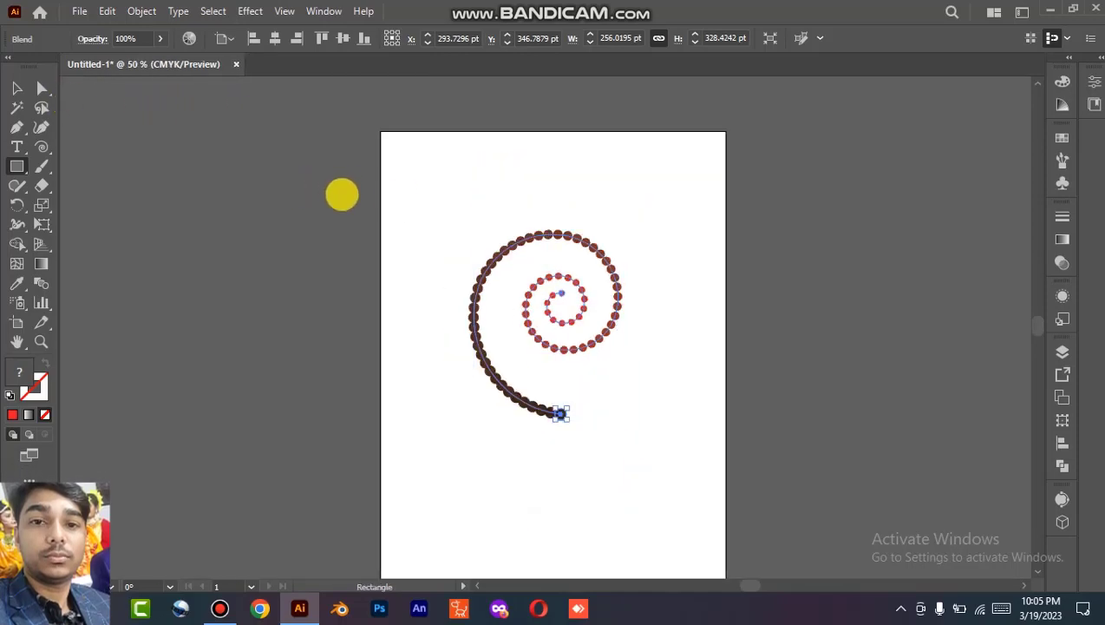
drag(339, 189, 912, 487)
click(913, 487)
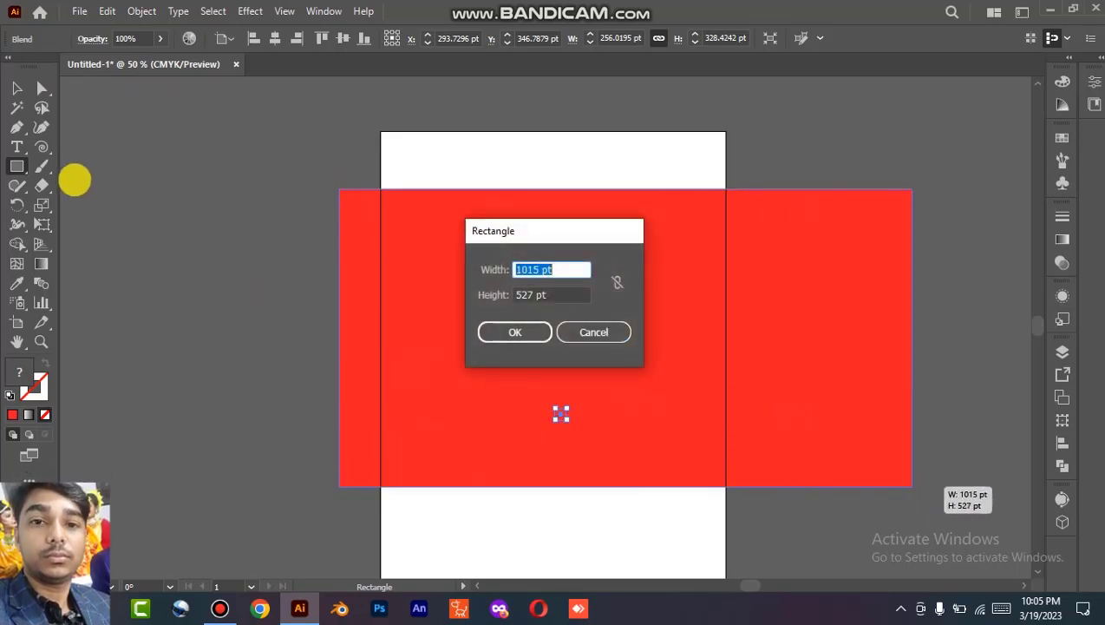
click(592, 332)
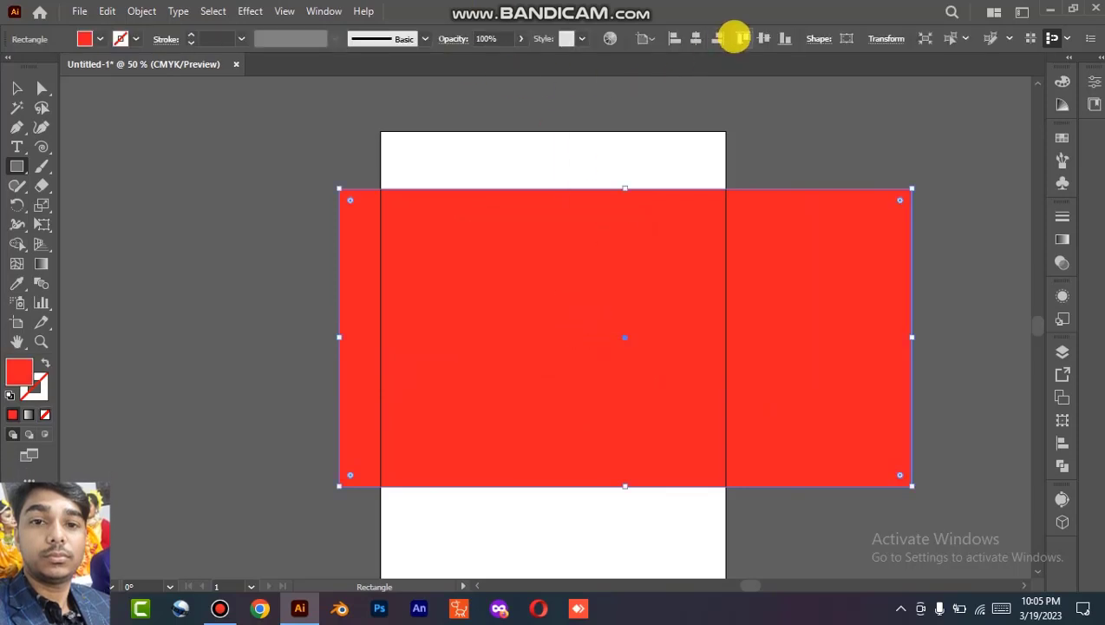
- Center the rectangle on the artboard behind the spiral and enlarge it to cover the artboard's full height
click(764, 38)
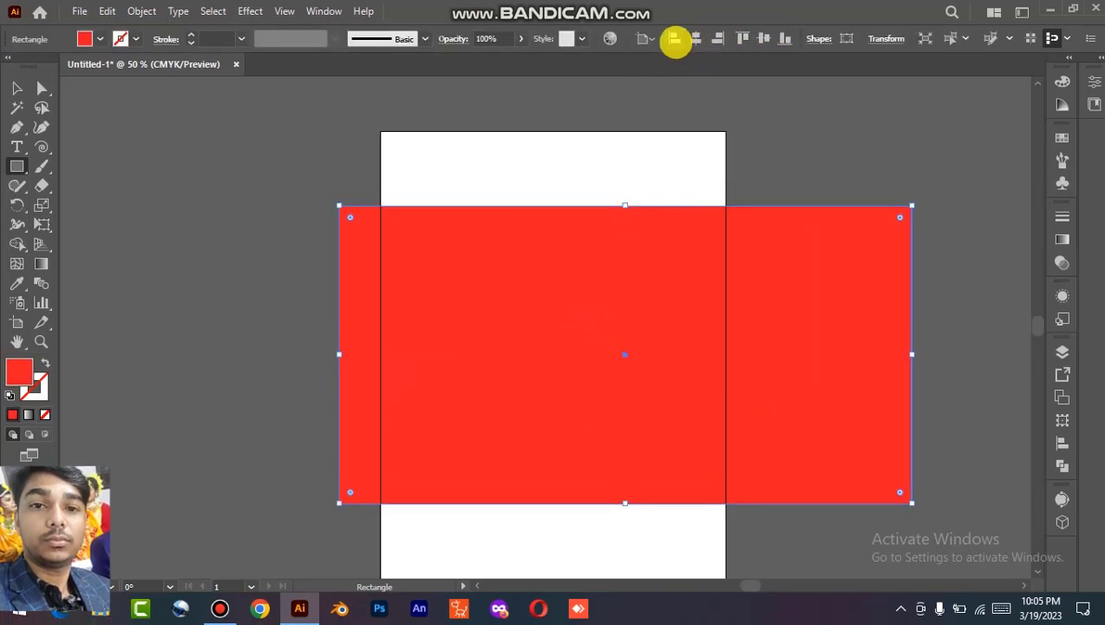
click(697, 38)
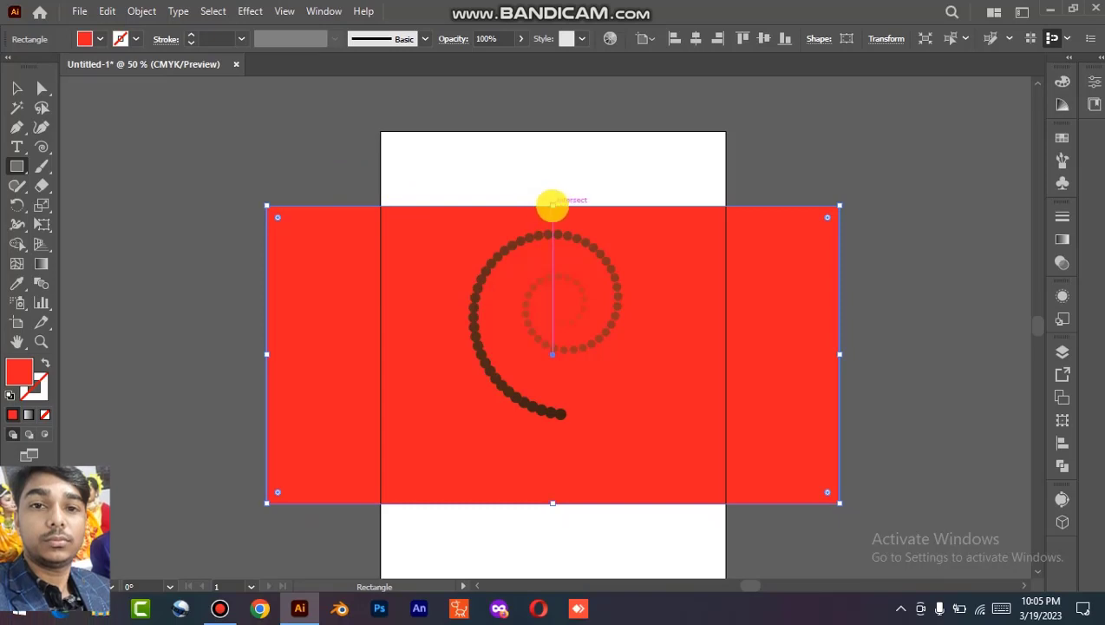
drag(553, 207, 554, 155)
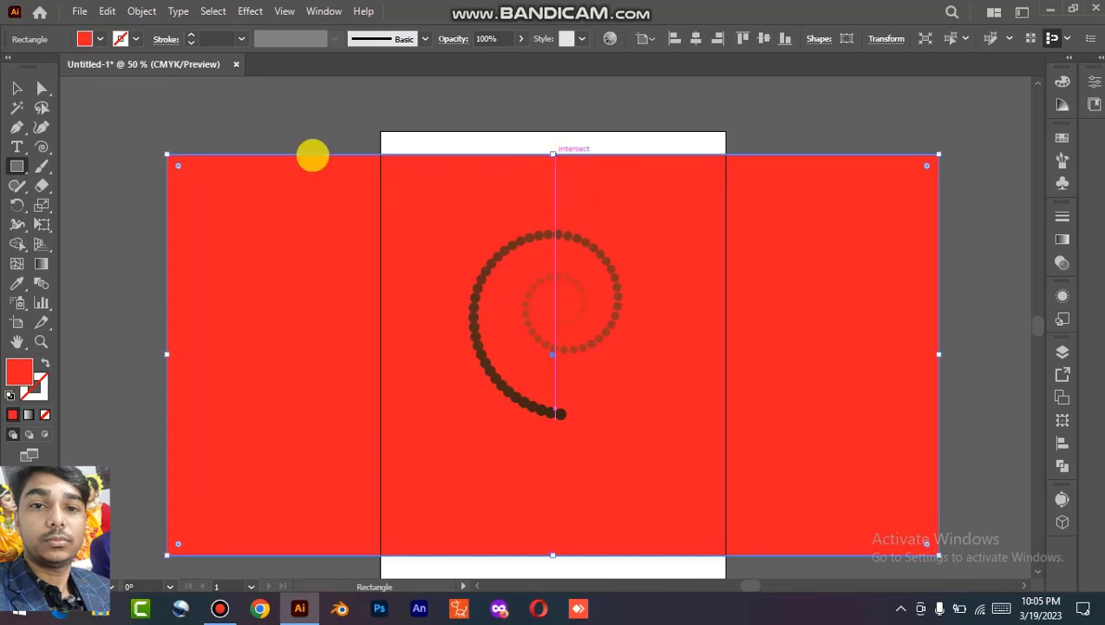
click(16, 88)
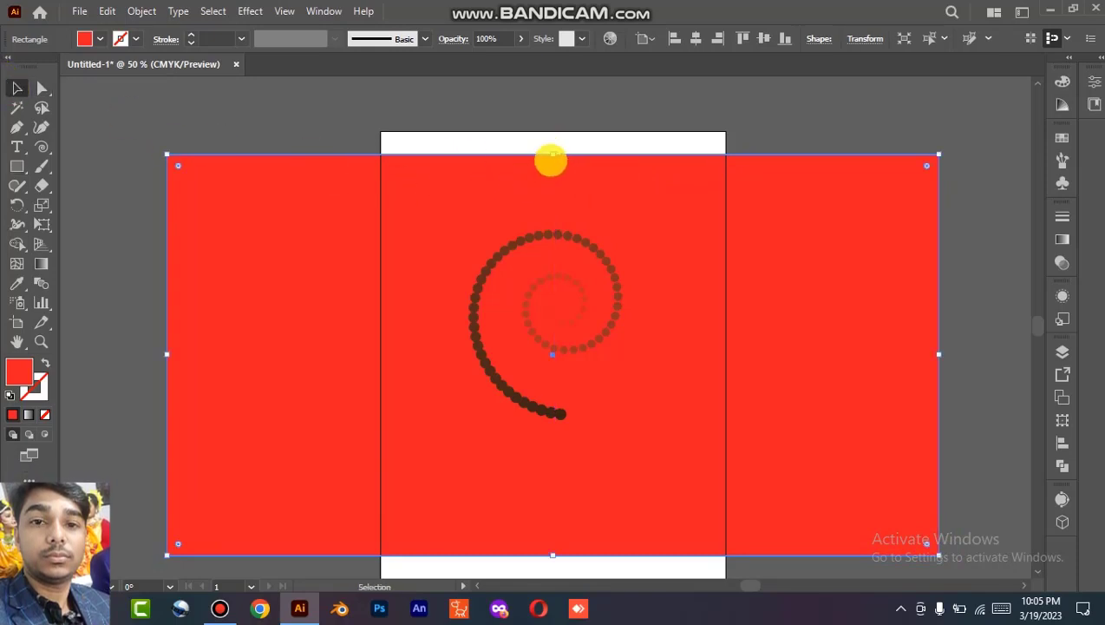
drag(553, 155, 552, 132)
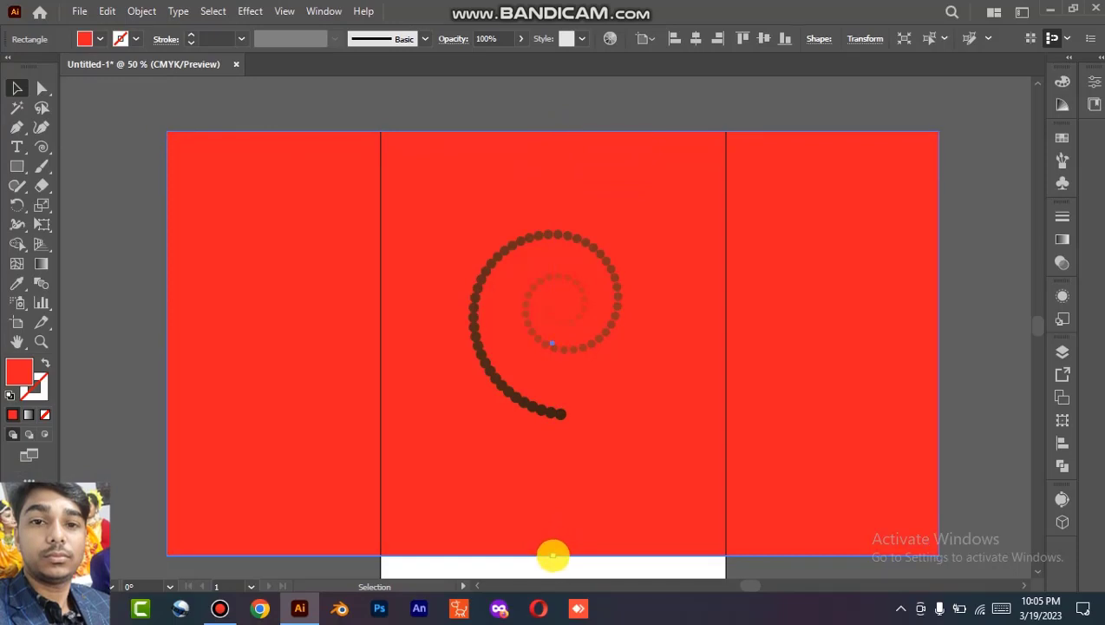
drag(552, 555, 556, 577)
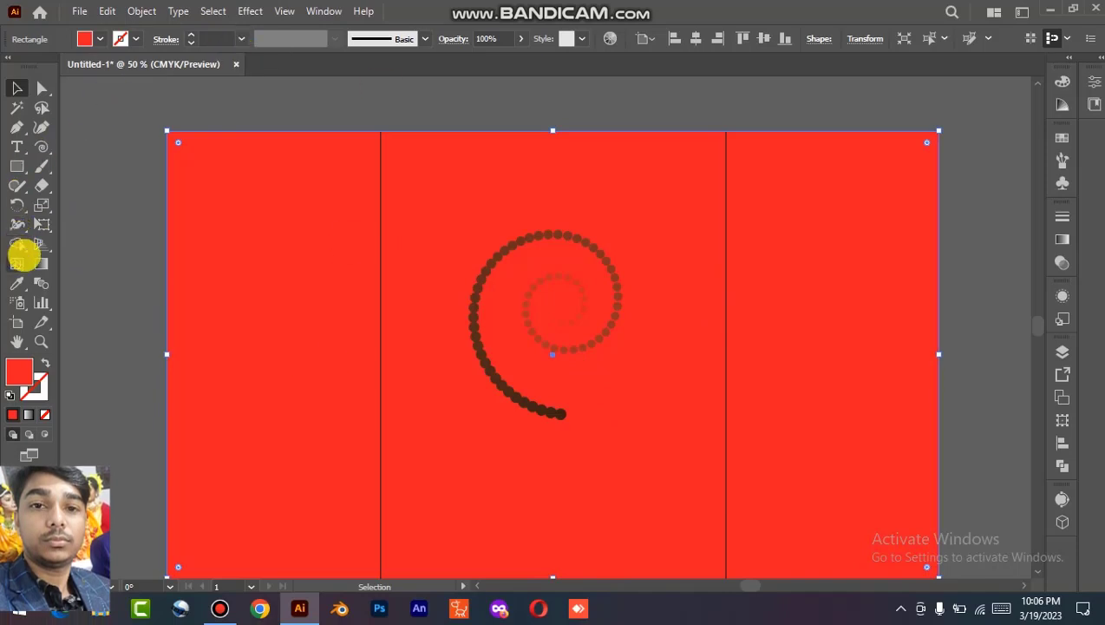
- Fill the background rectangle with a linear white-to-black gradient running upward at about 90°, and deselect it
click(41, 264)
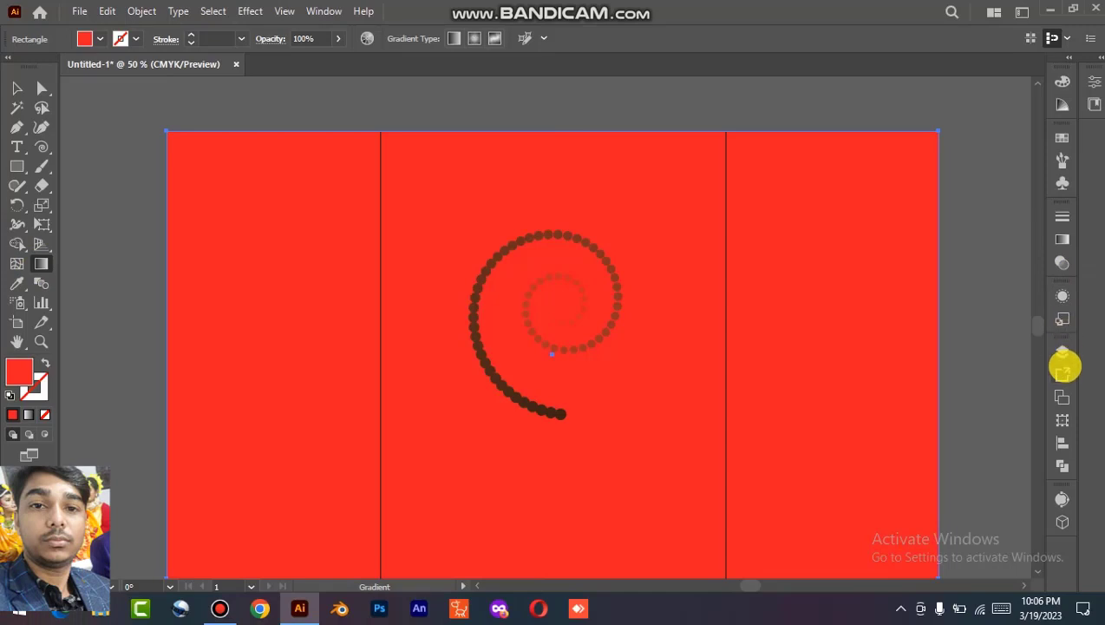
click(1059, 239)
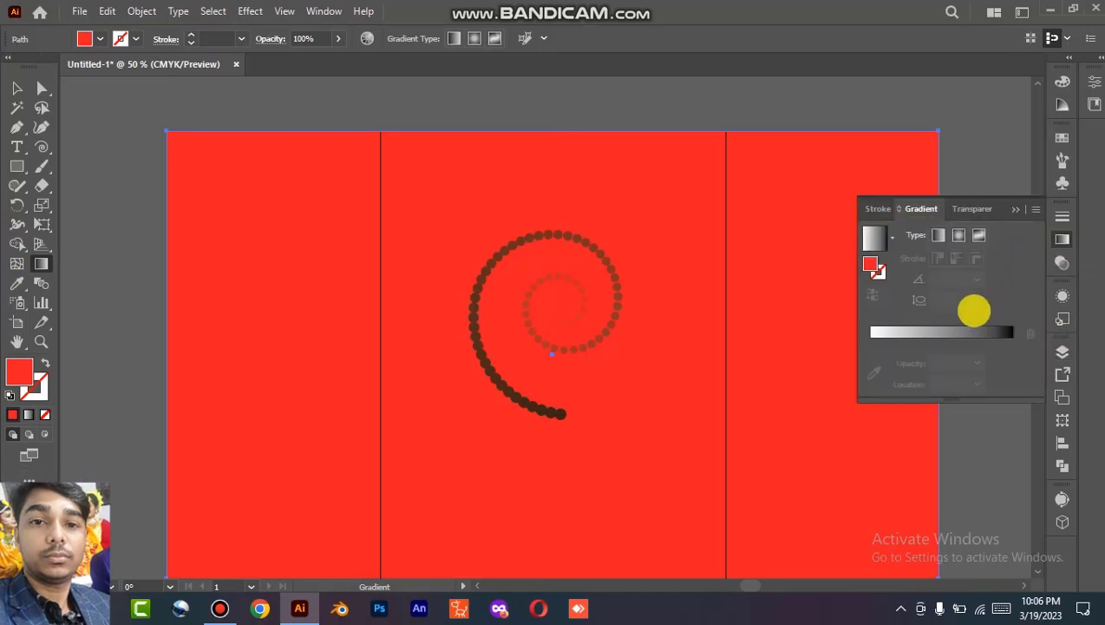
click(940, 329)
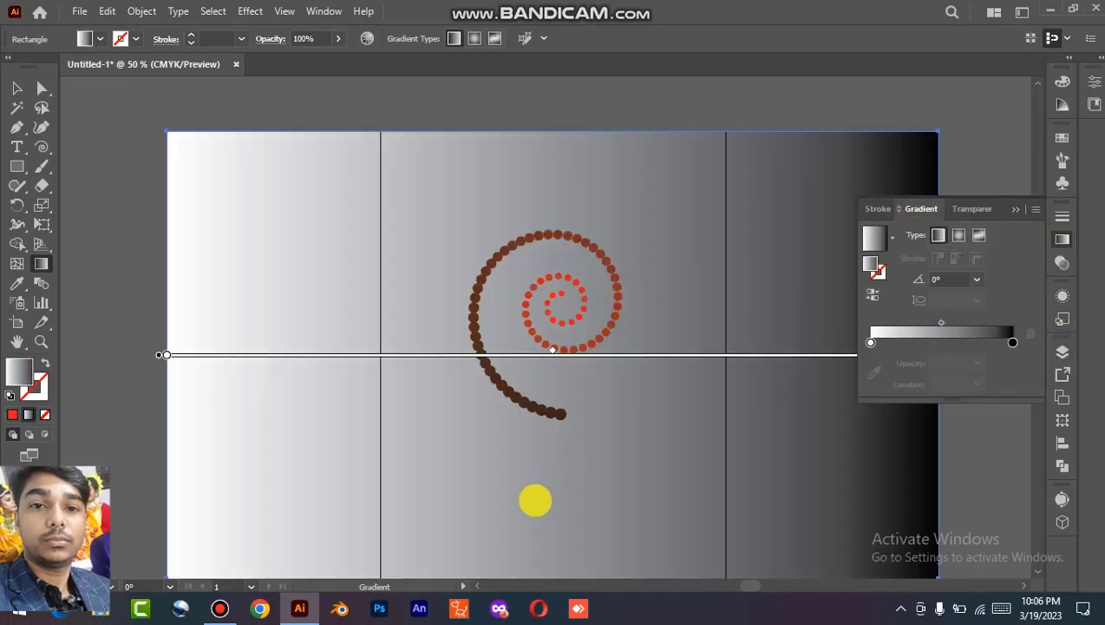
mouse_move(533, 565)
mouse_down()
mouse_move(434, 309)
mouse_move(412, 180)
mouse_move(300, 118)
mouse_move(568, 91)
mouse_move(530, 108)
mouse_move(535, 277)
mouse_move(535, 215)
mouse_move(514, 208)
mouse_move(533, 81)
mouse_move(535, 293)
mouse_move(536, 217)
mouse_move(554, 217)
mouse_up()
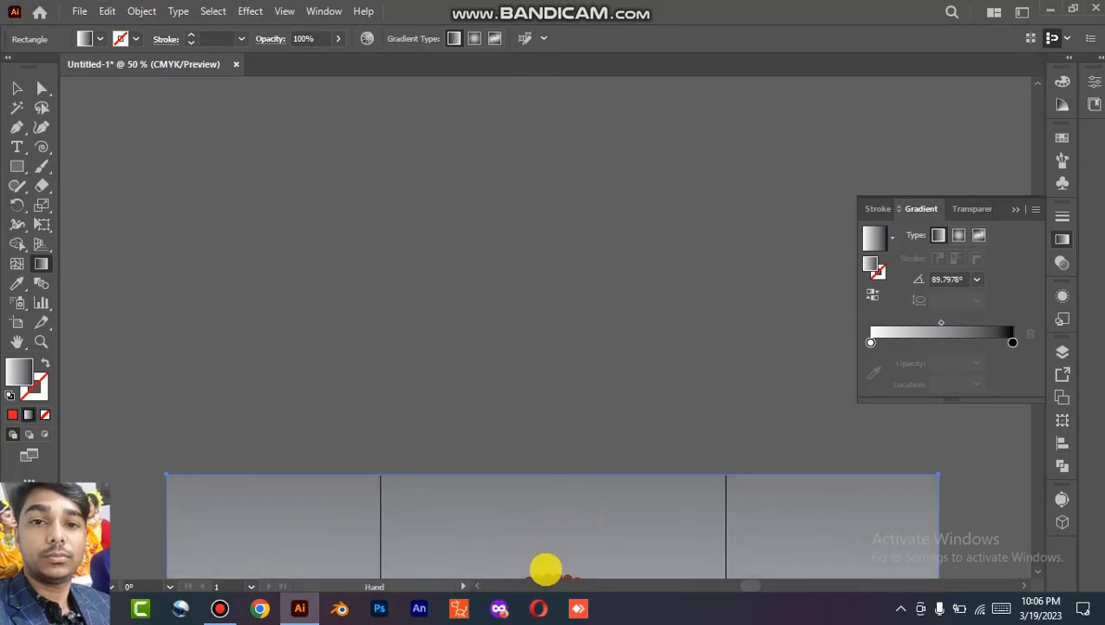
drag(545, 570, 535, 191)
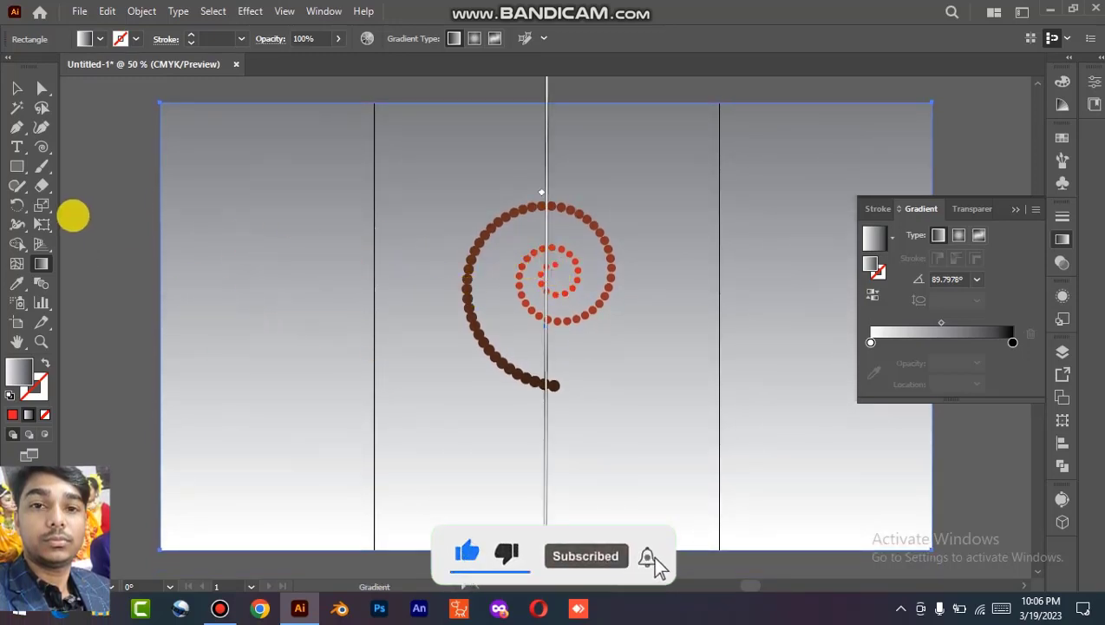
click(17, 88)
click(108, 217)
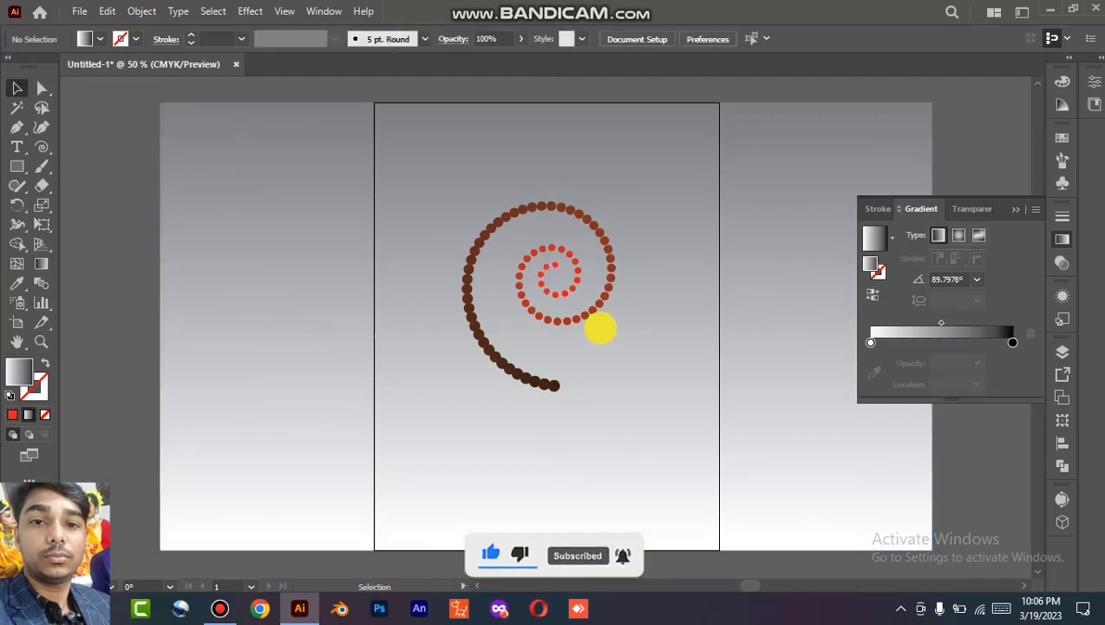
- Reposition the spiral blend near the center of the gradient background, trying a lower placement first
drag(584, 313, 613, 444)
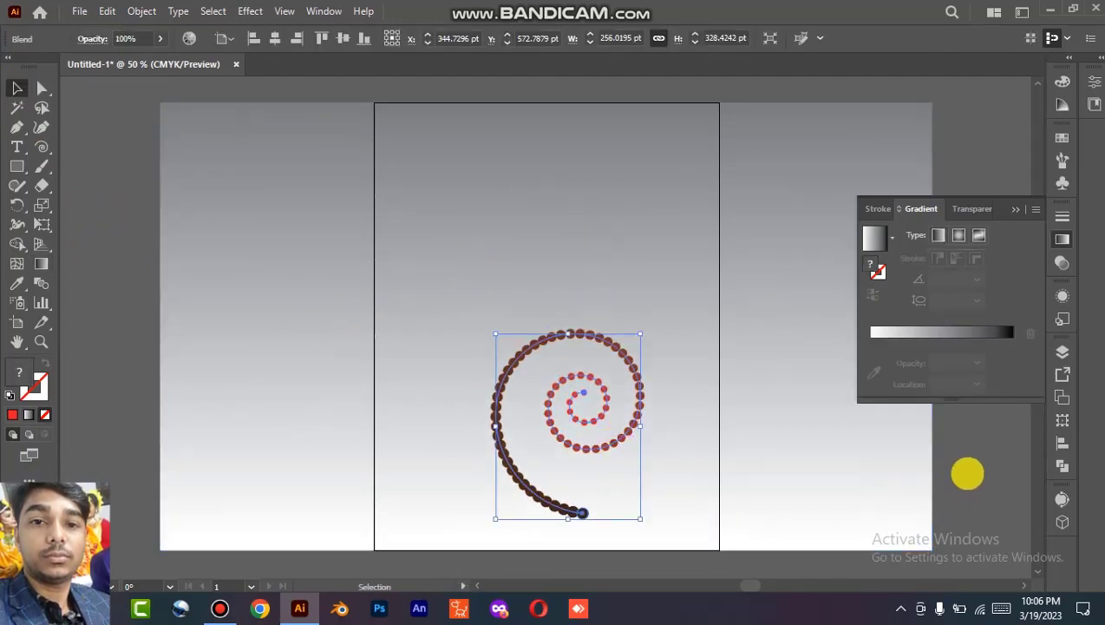
click(975, 467)
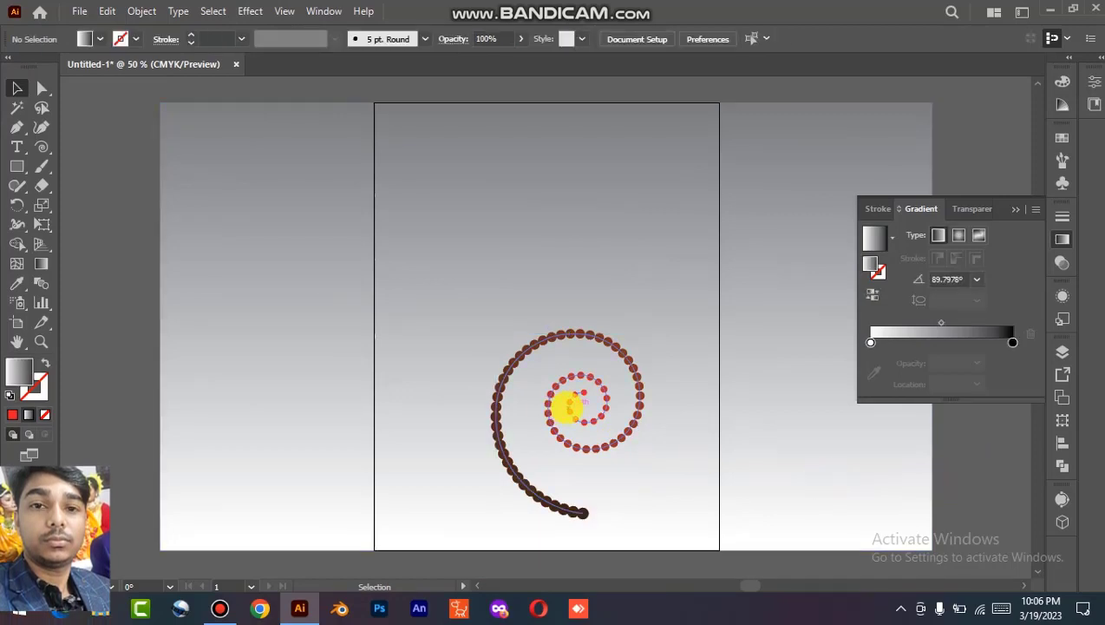
drag(567, 408, 564, 330)
click(974, 483)
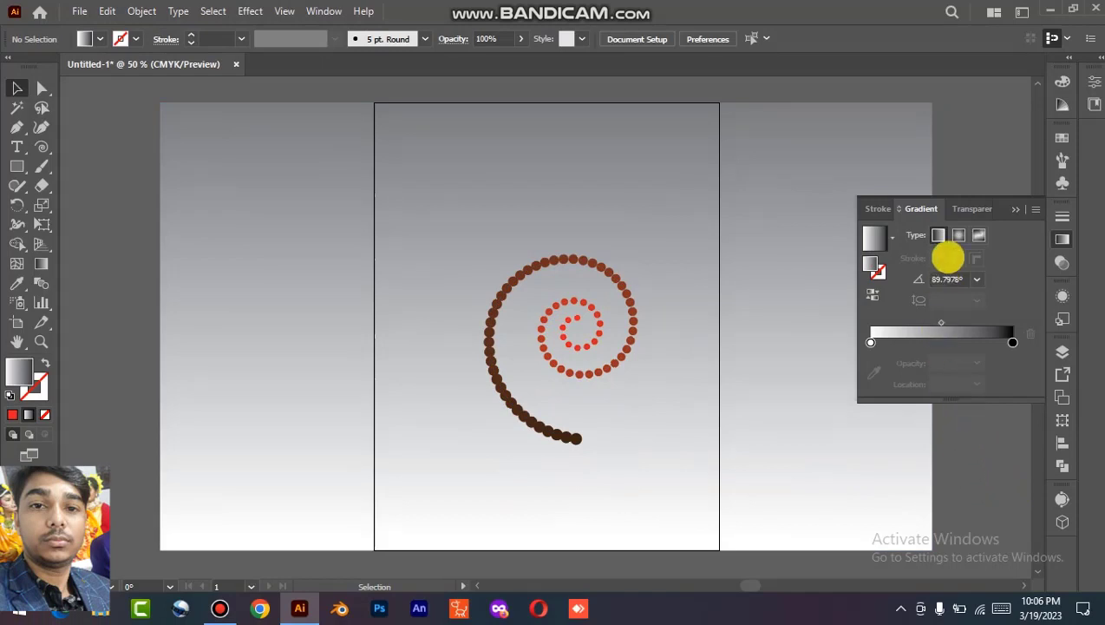
click(1015, 209)
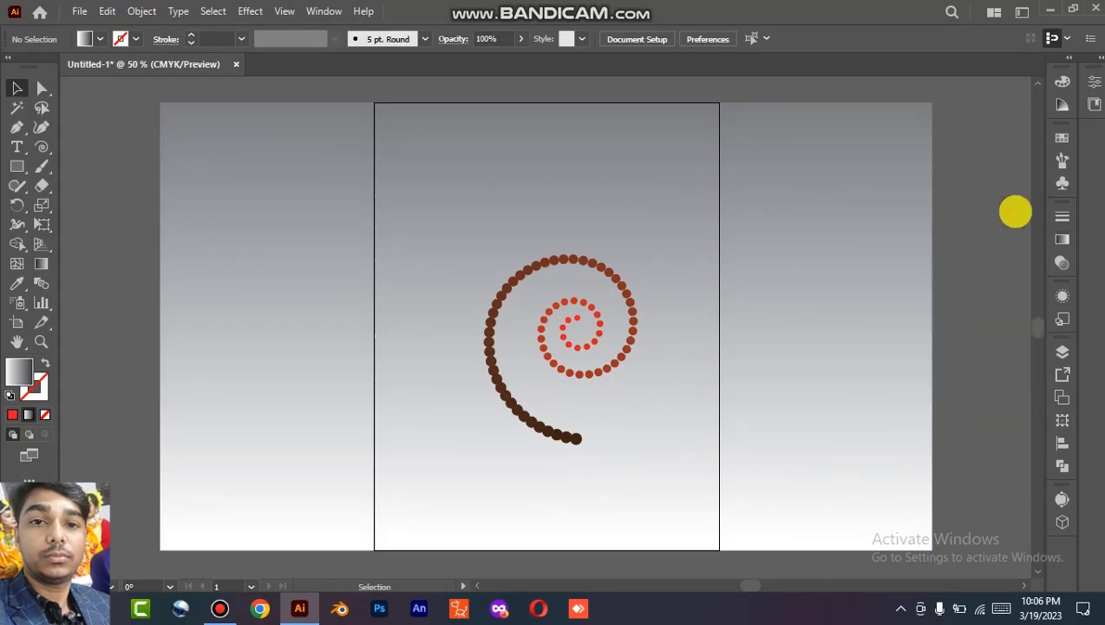
- Isolate the spiral blend and fill its small inner end circle with dark blue
key(ctrl+plus)
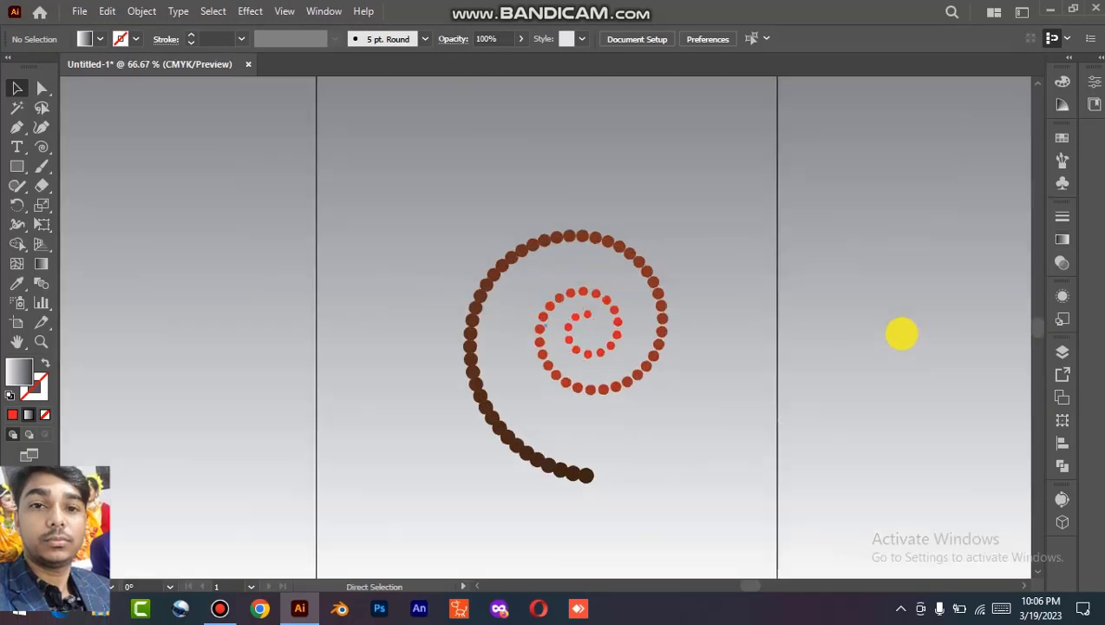
key(ctrl+plus)
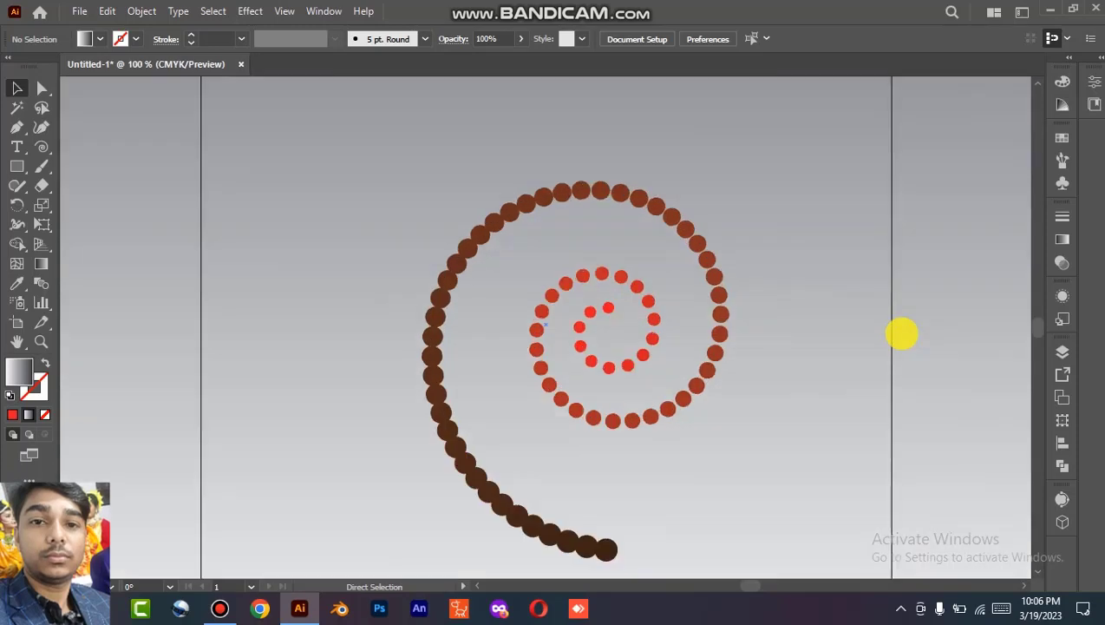
key(ctrl+minus)
key(ctrl+plus)
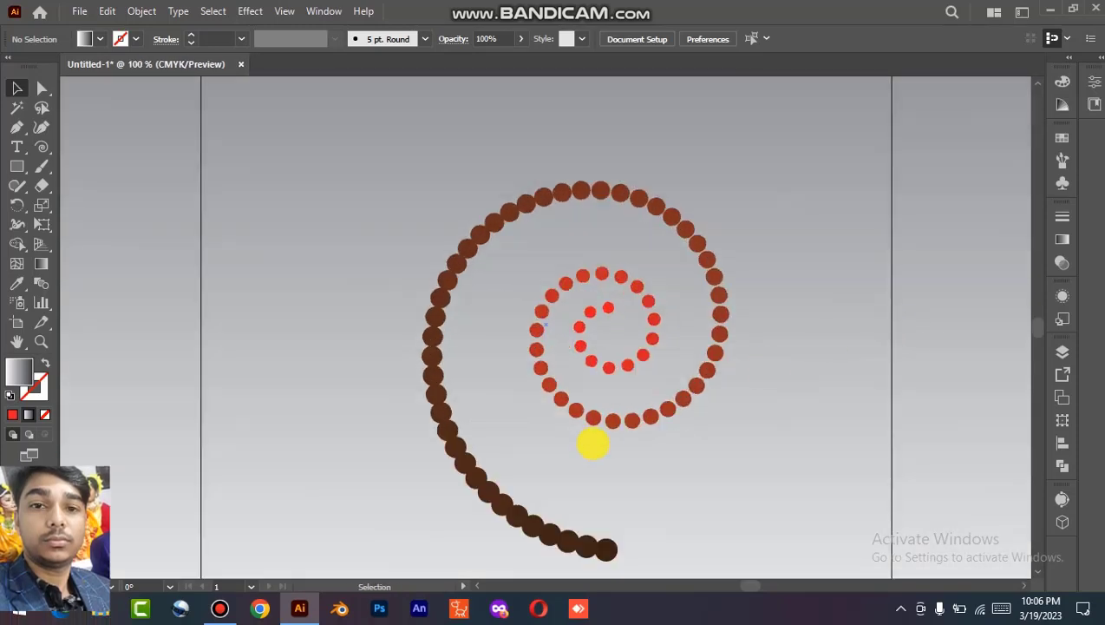
drag(593, 439, 538, 426)
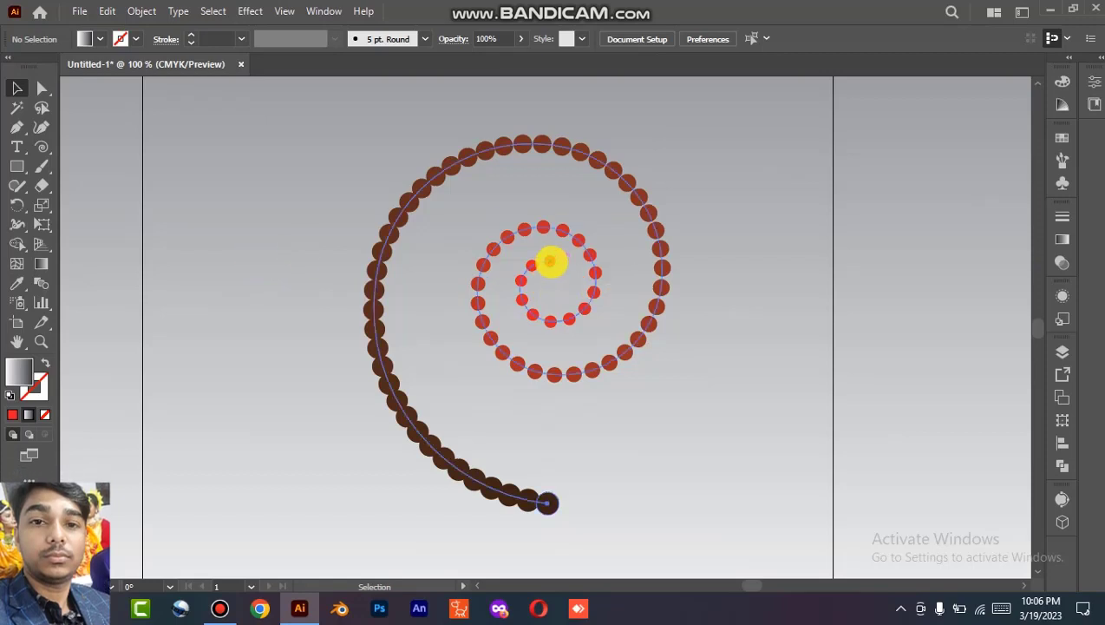
click(550, 262)
double_click(550, 262)
click(550, 260)
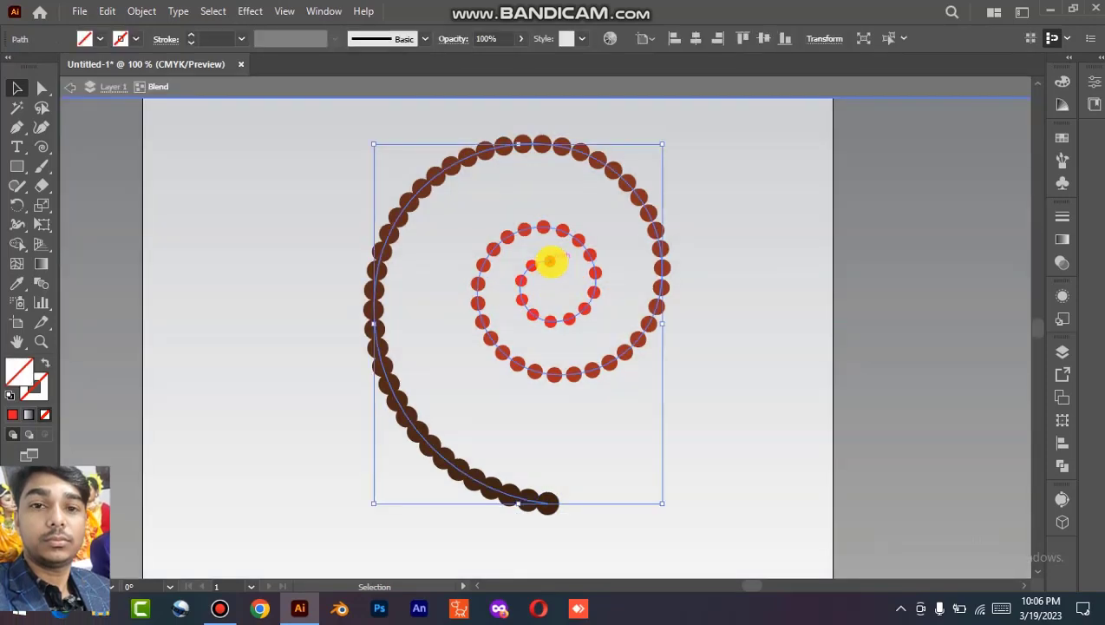
click(550, 260)
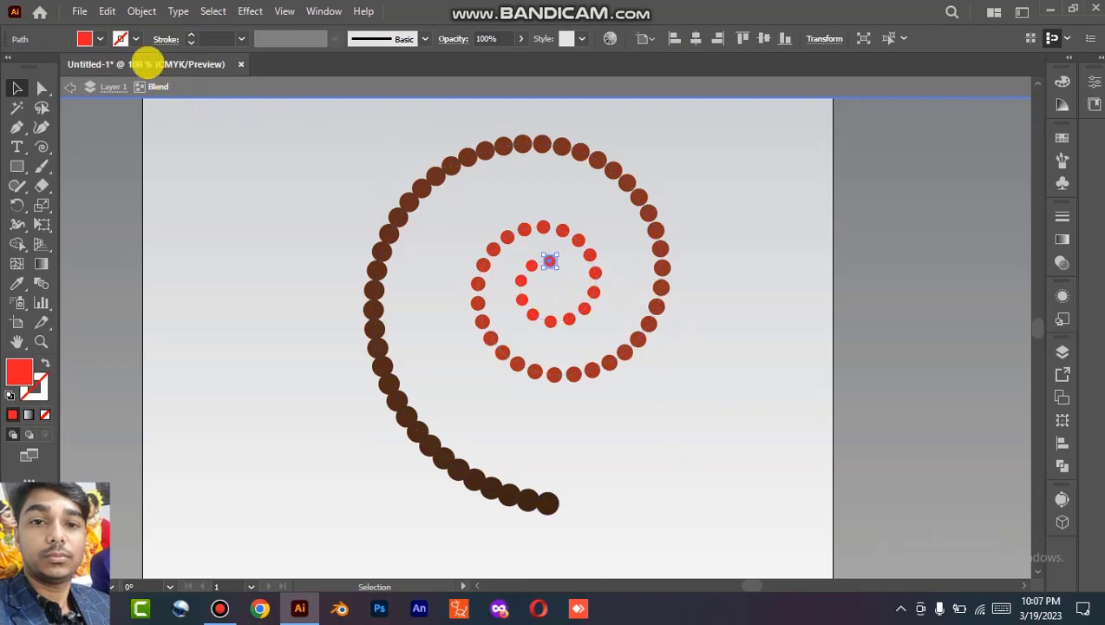
click(99, 39)
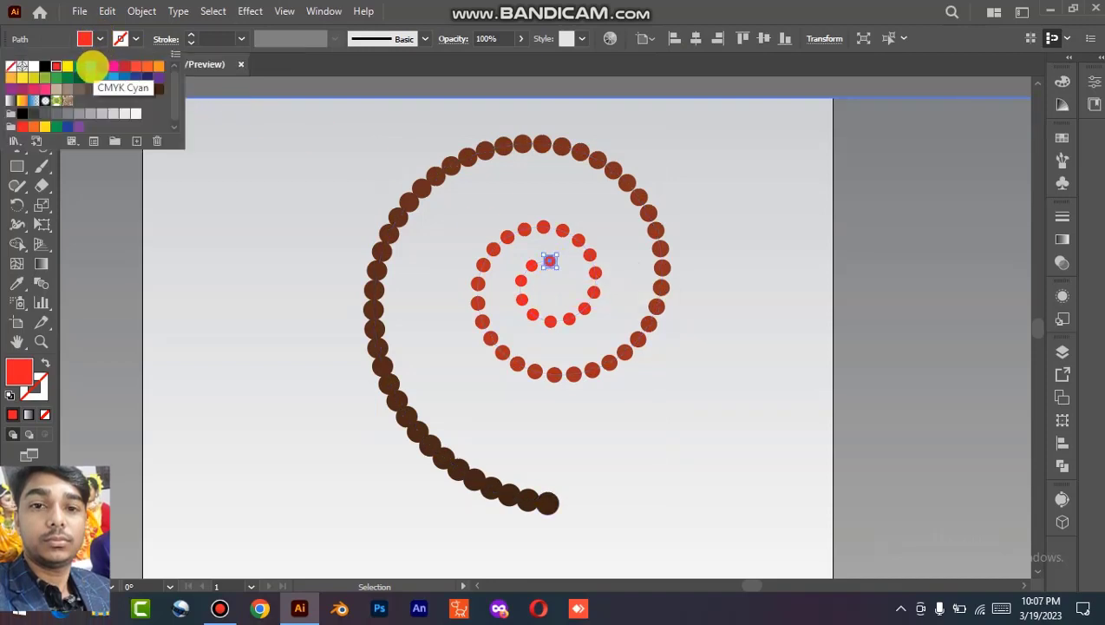
click(101, 66)
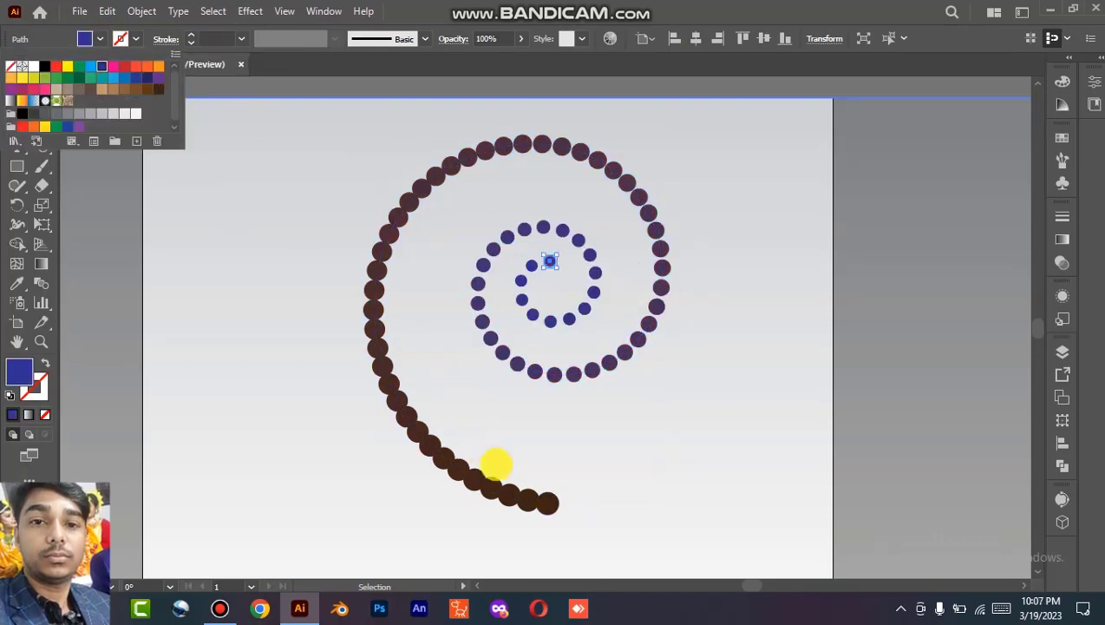
- Fill the spiral's large outer end circle with CMYK Red, comparing purple, magenta and yellow fills, and exit isolation mode
click(550, 500)
click(550, 499)
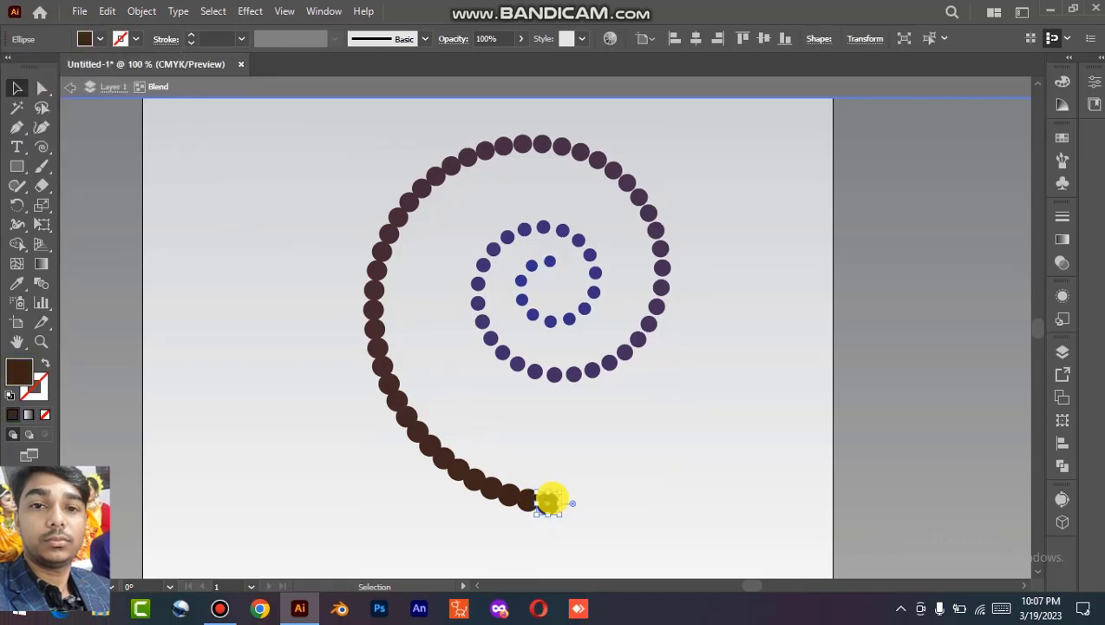
click(100, 39)
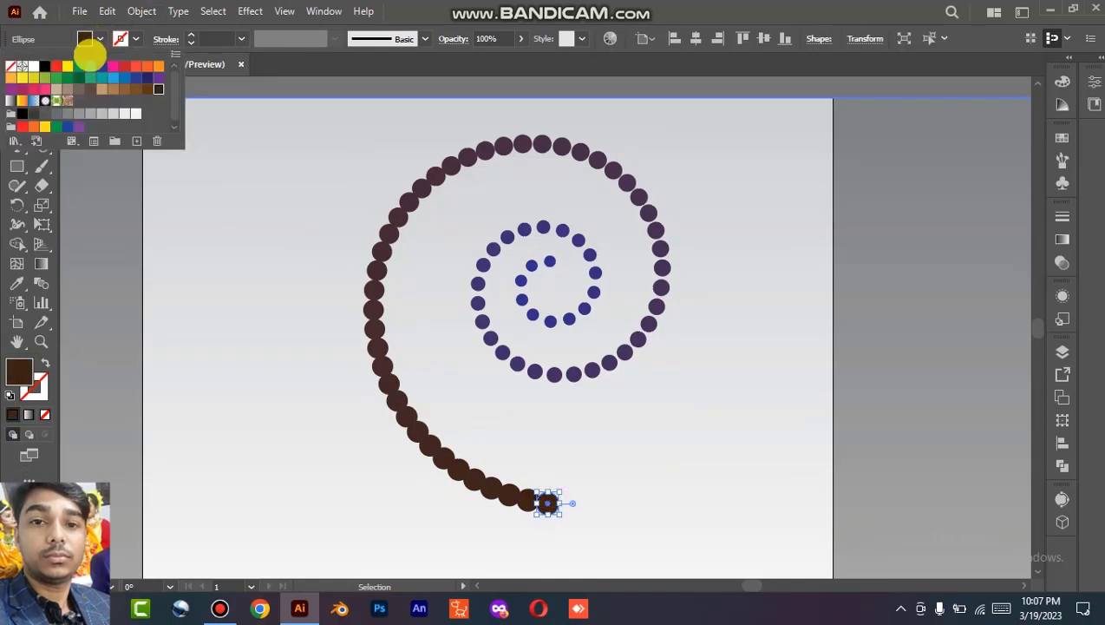
click(56, 68)
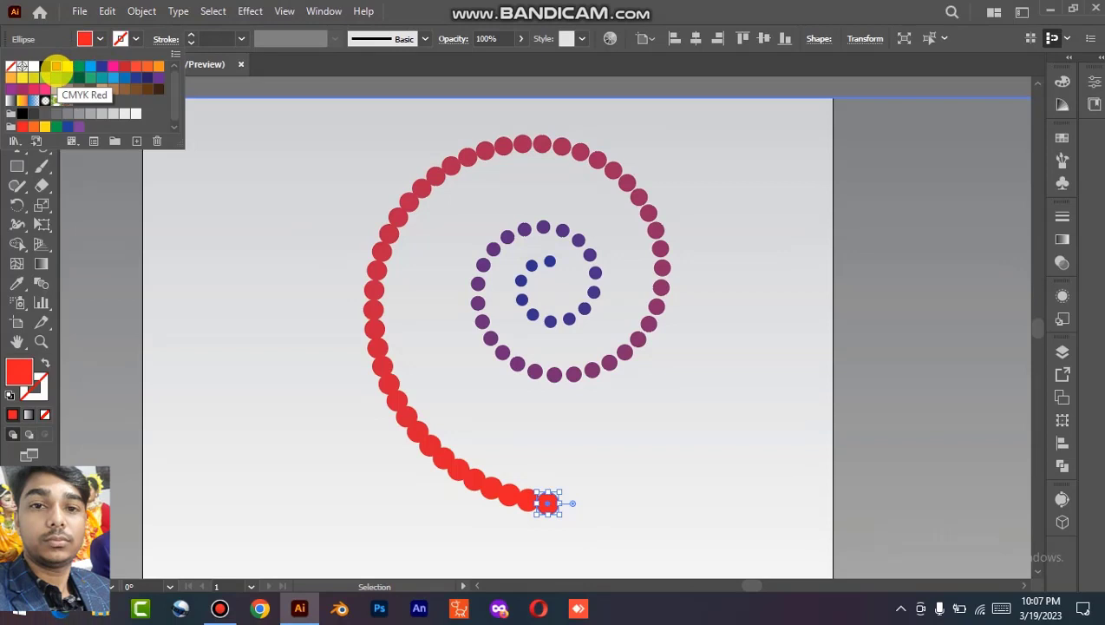
click(10, 89)
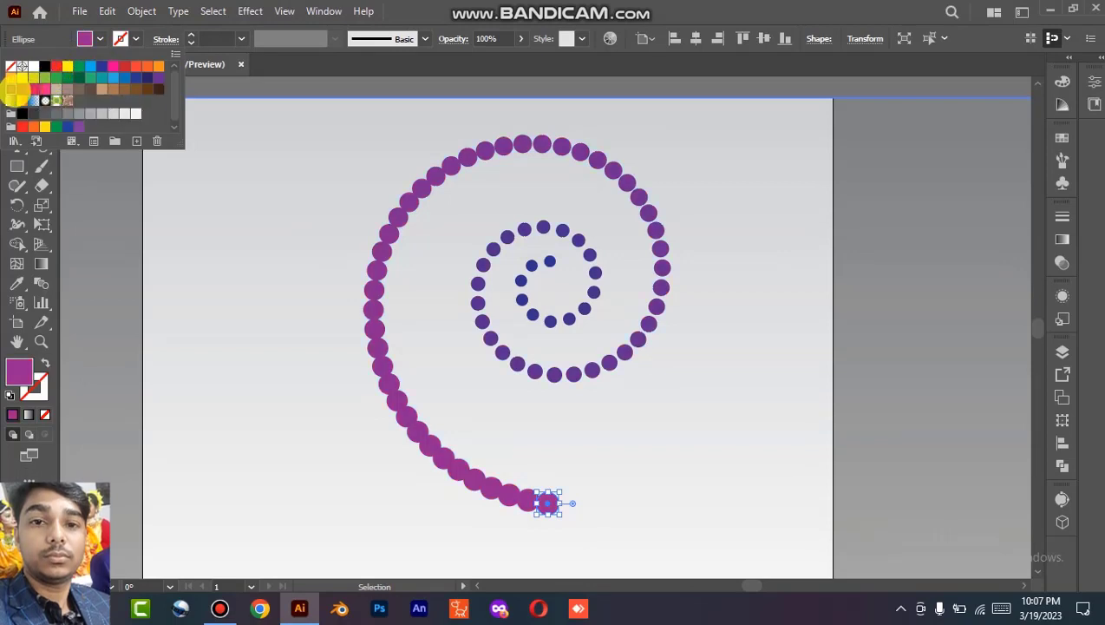
click(22, 90)
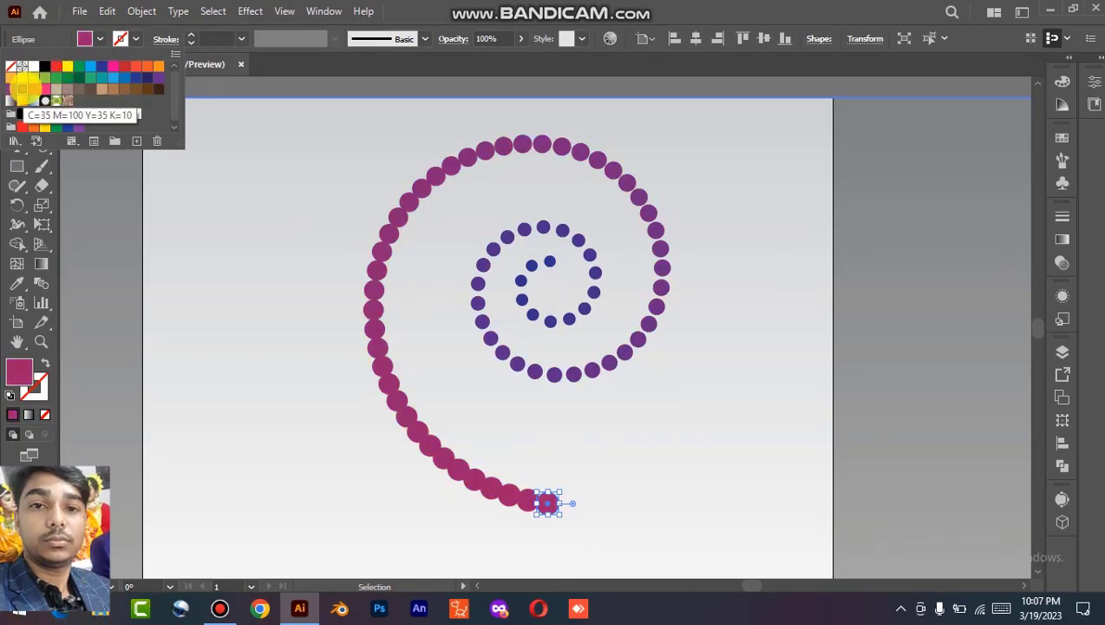
click(22, 78)
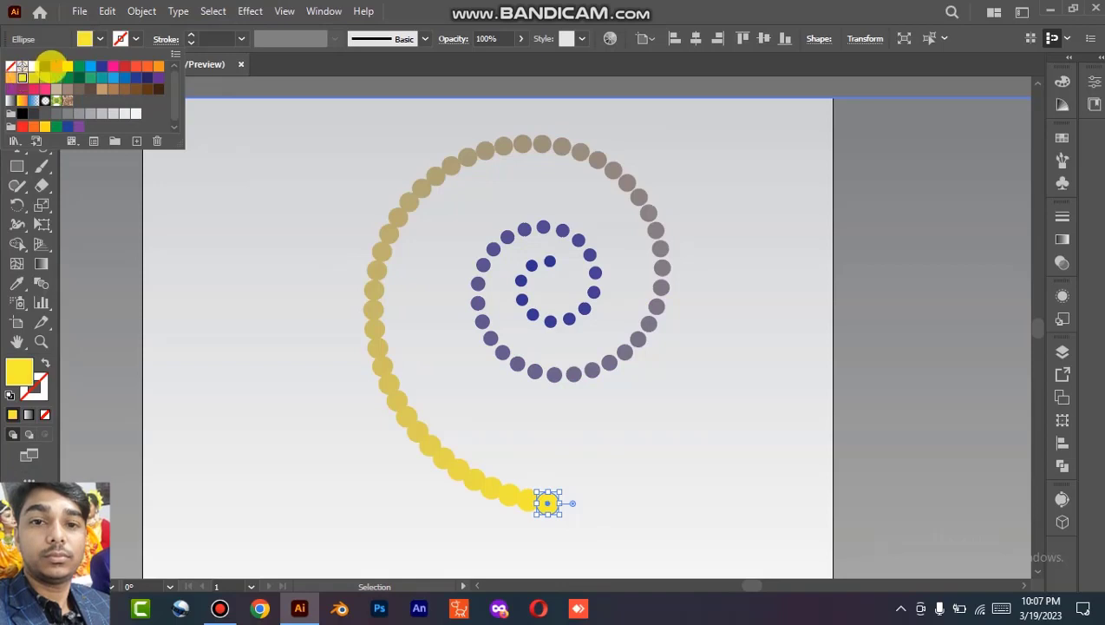
click(55, 67)
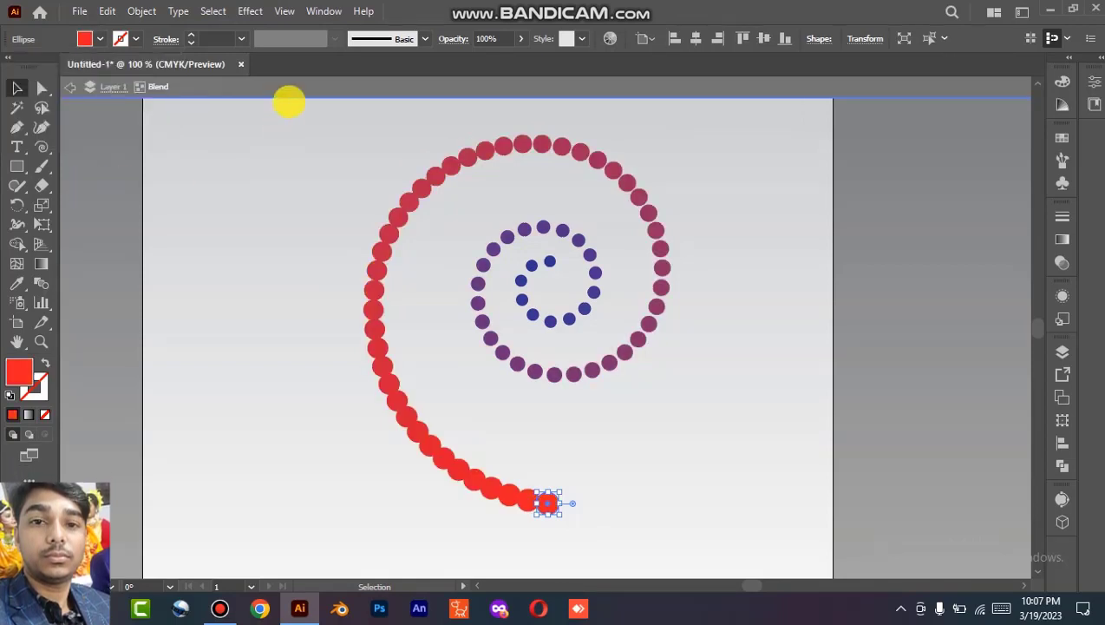
click(295, 91)
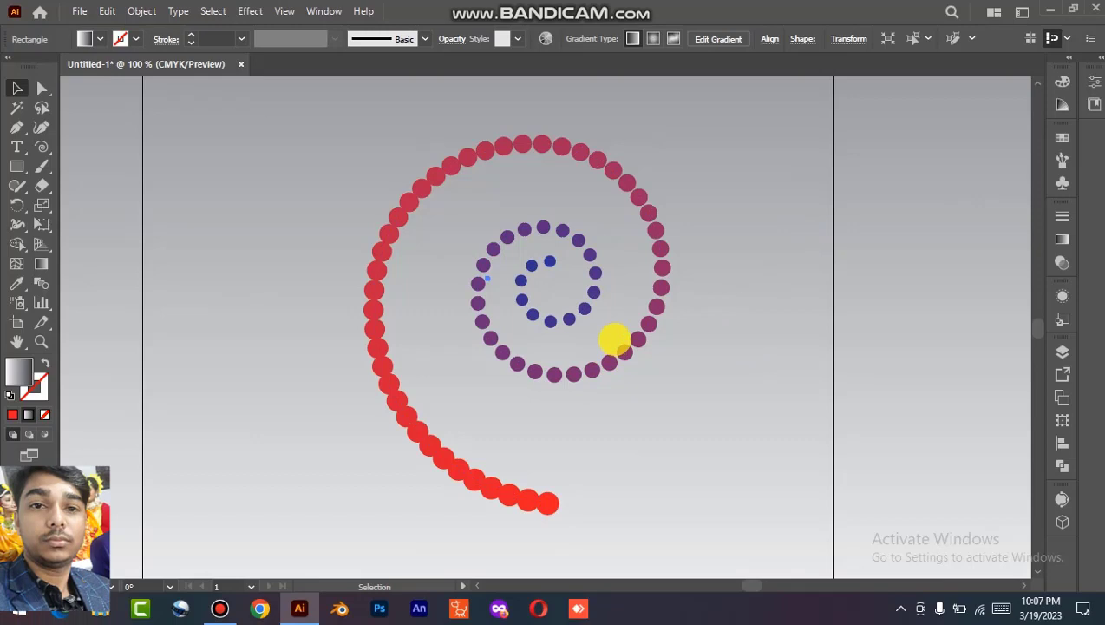
- Recolor the background rectangle's gradient to white-to-blue and shift its midpoint to about 64.5%
click(587, 301)
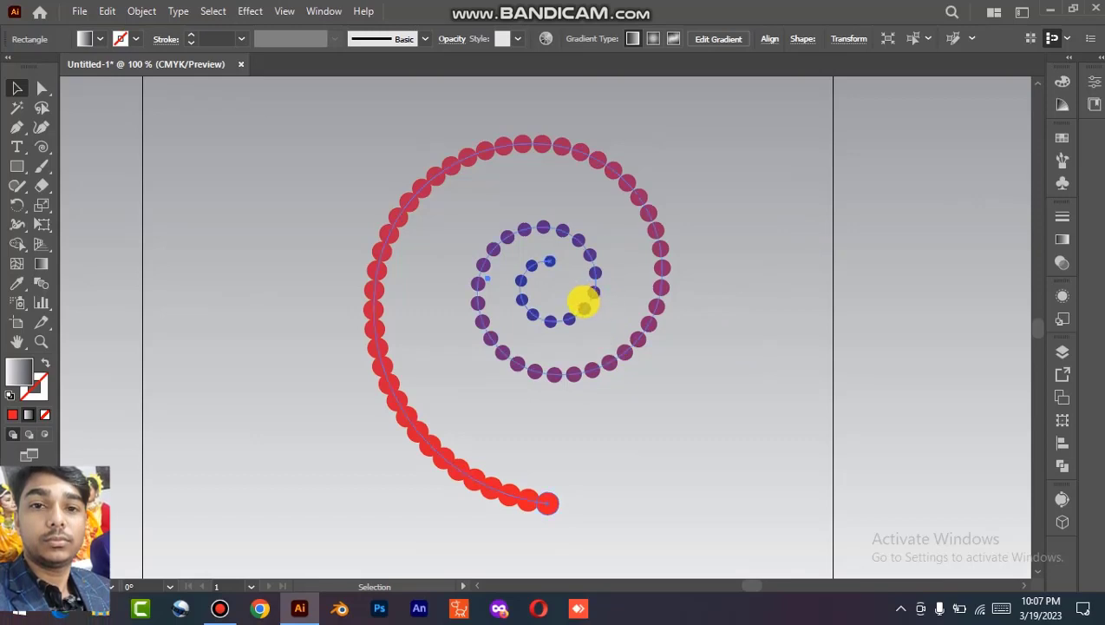
click(235, 190)
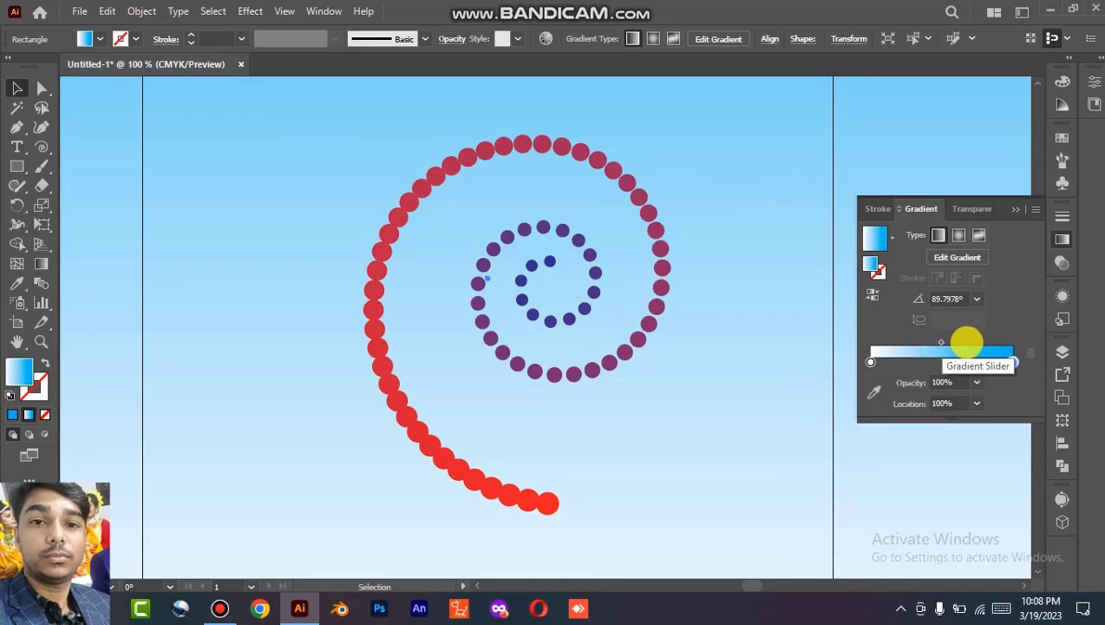
mouse_move(945, 342)
mouse_down()
mouse_move(989, 343)
mouse_move(957, 345)
mouse_up()
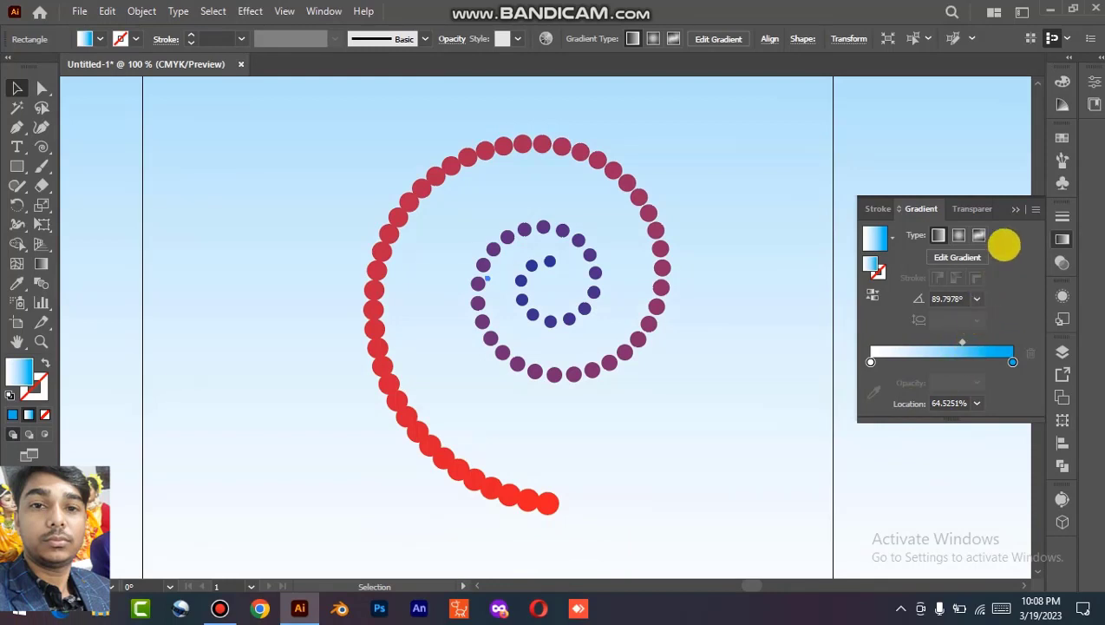
click(1014, 210)
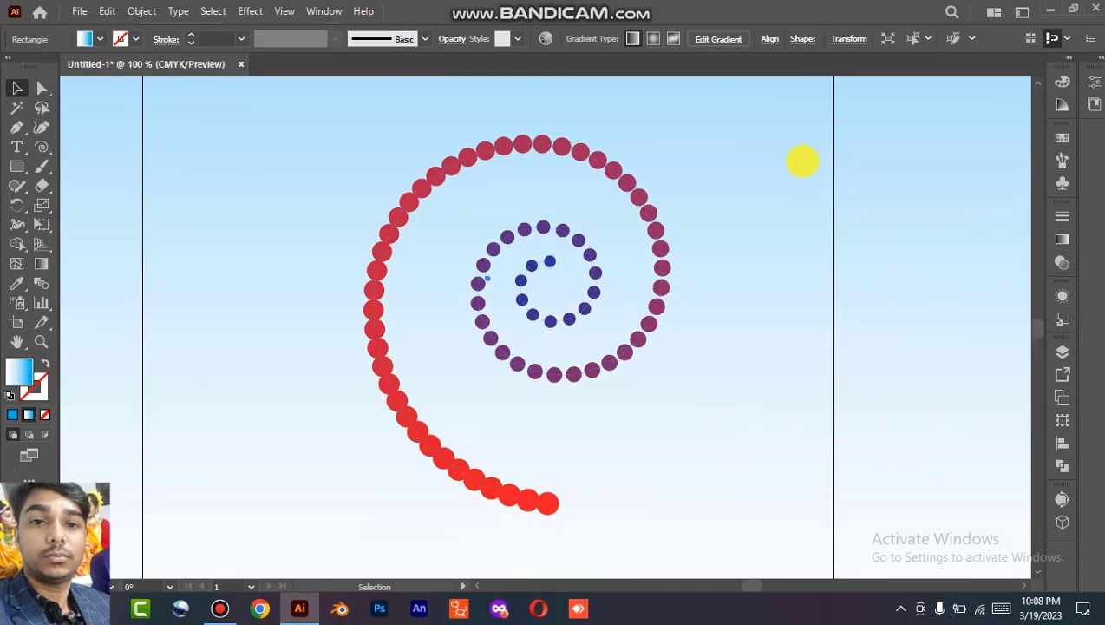